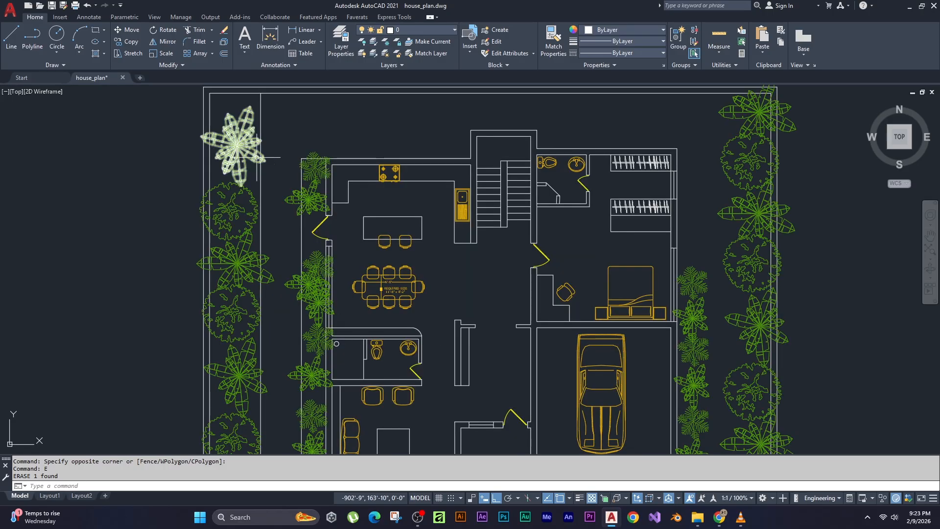
Select the large palm in the outer planter and the smaller palm beside the kitchen wall to inspect each as one object.
left_click(301, 235)
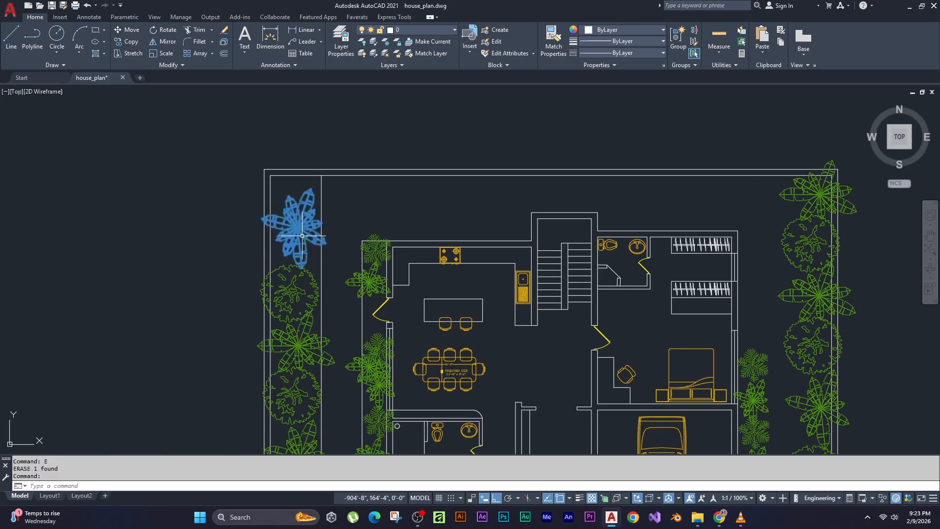
scroll(304, 225, "up", 5)
scroll(282, 219, "down", 2)
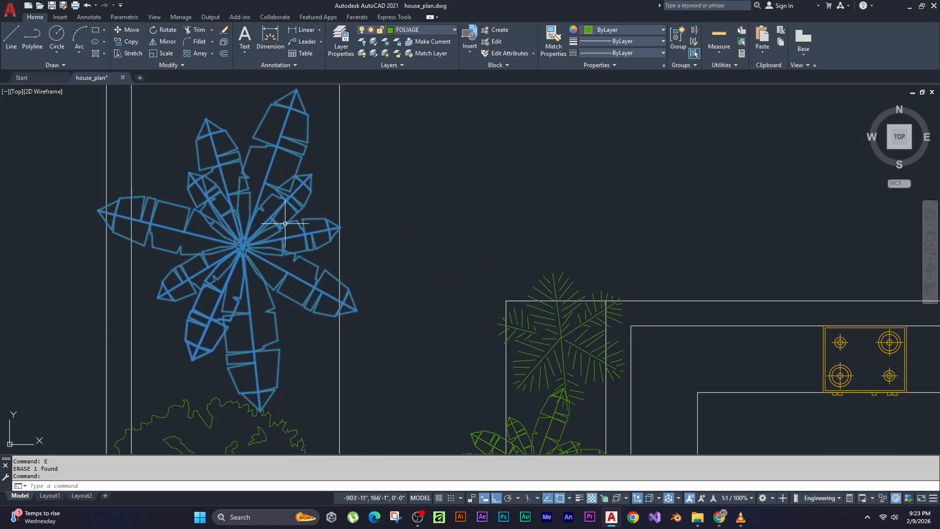
left_click(453, 346)
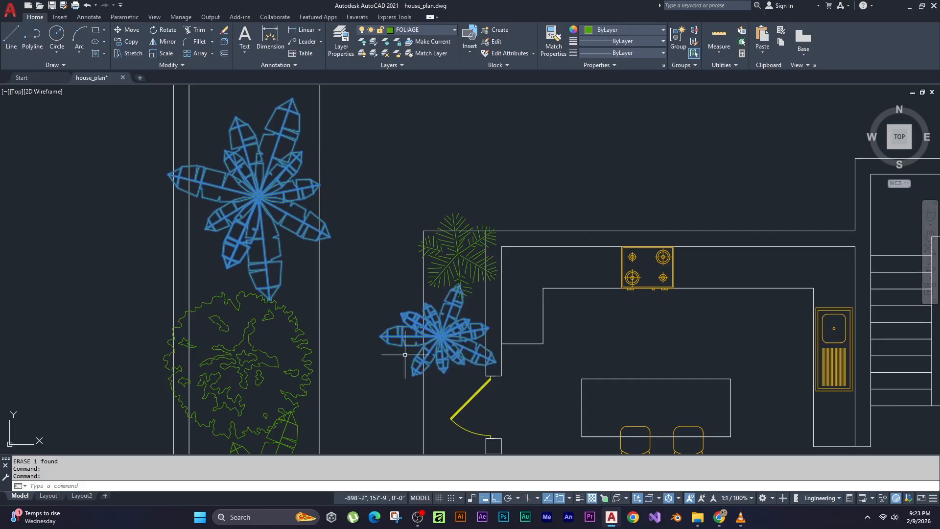
middle_click_drag(453, 346, 255, 215)
scroll(255, 215, "down", 2)
middle_click_drag(382, 367, 249, 200)
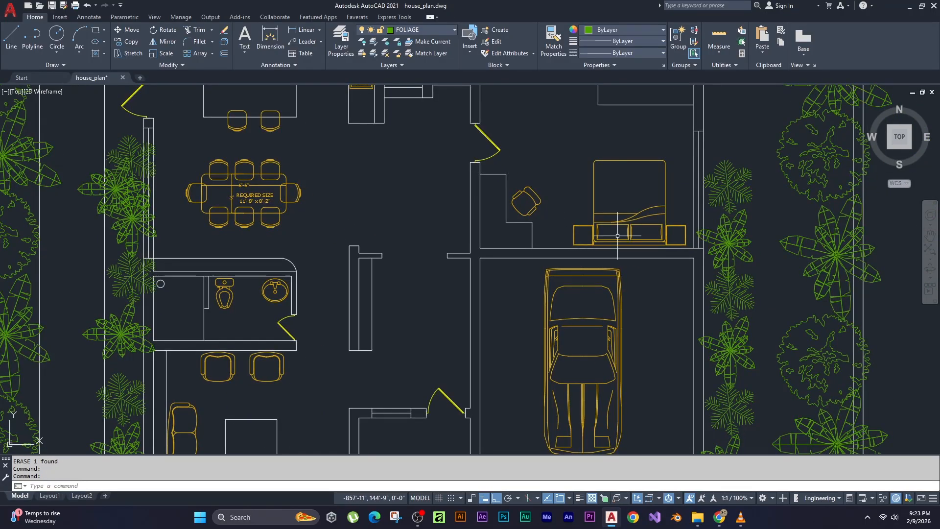
Select the bed and the garage car to inspect each as one object, and clear the selection.
left_click(628, 224)
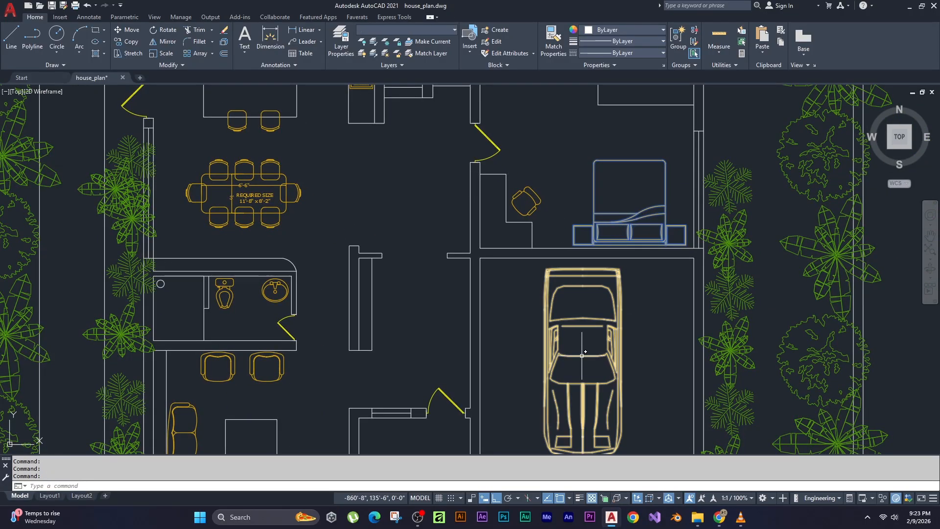
scroll(622, 353, "up", 4)
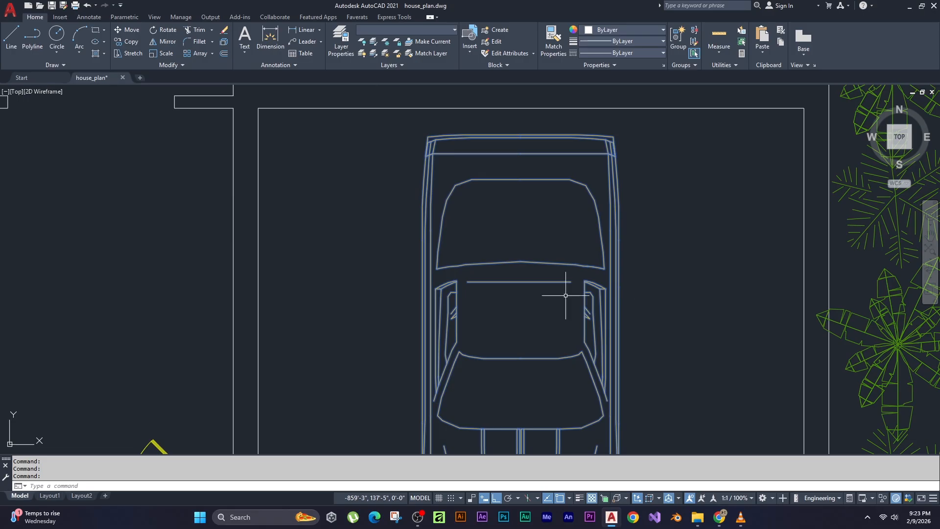
scroll(504, 266, "down", 2)
middle_click_drag(504, 266, 504, 242)
key("Escape")
scroll(261, 339, "up", 4)
mouse_move(261, 339)
middle_mouse_down()
mouse_move(439, 254)
mouse_move(444, 276)
middle_mouse_up()
scroll(443, 255, "down", 4)
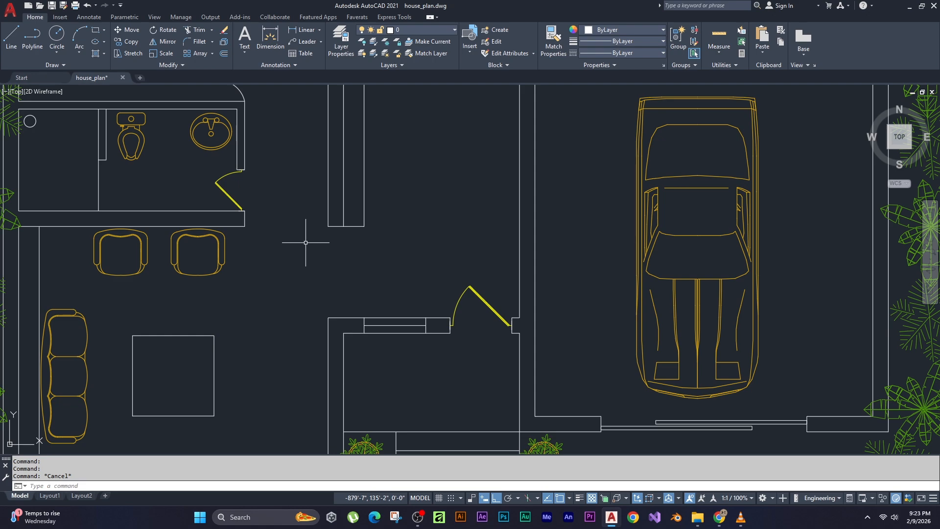
Examine the entrance door beside the garage wall up close and in relation to the surrounding plan.
scroll(504, 324, "up", 4)
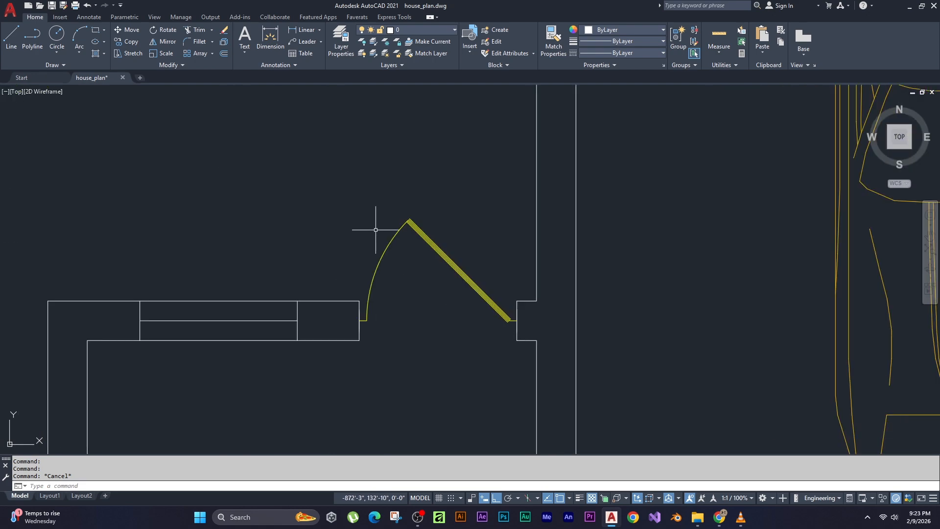
scroll(376, 229, "down", 2)
middle_click_drag(378, 221, 431, 304)
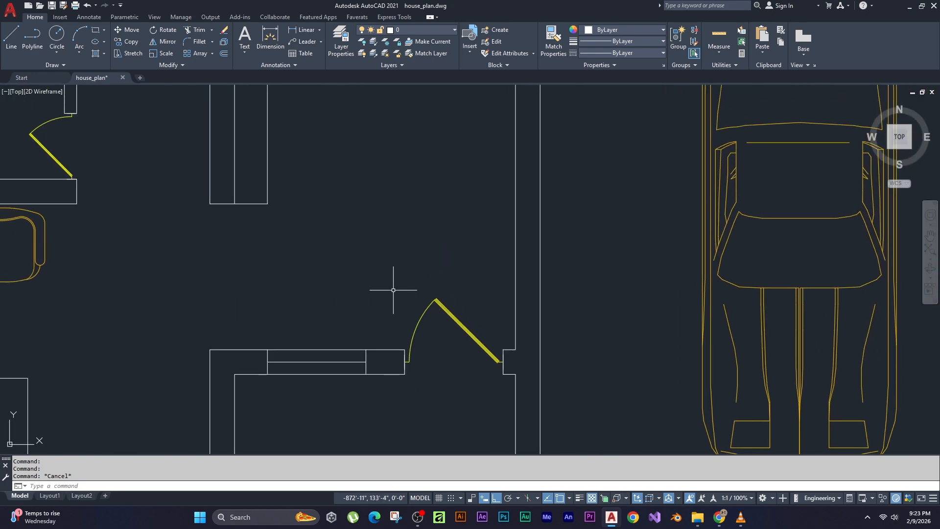
left_click(312, 292)
left_click(365, 201)
scroll(370, 191, "down", 2)
mouse_move(371, 191)
middle_mouse_down()
mouse_move(413, 273)
mouse_move(417, 253)
middle_mouse_up()
scroll(418, 243, "down", 4)
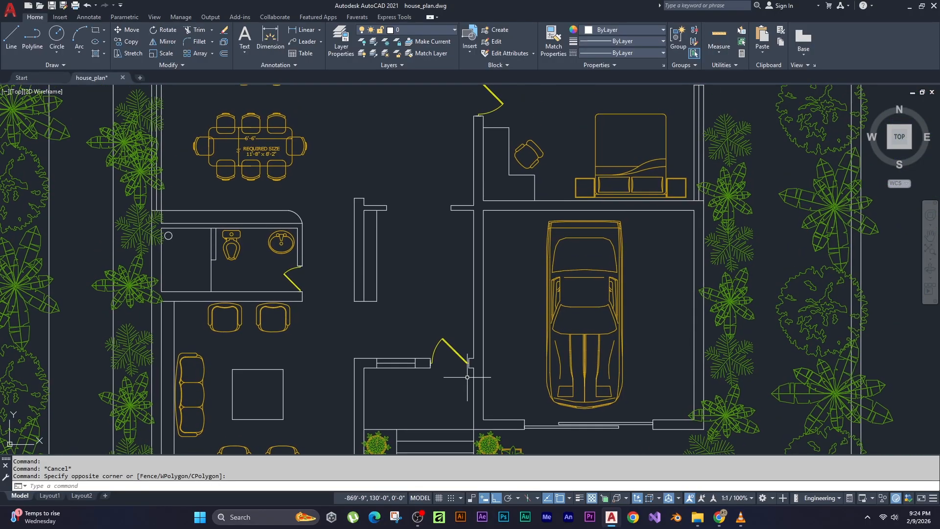
scroll(451, 310, "up", 4)
scroll(479, 287, "down", 7)
scroll(460, 309, "up", 7)
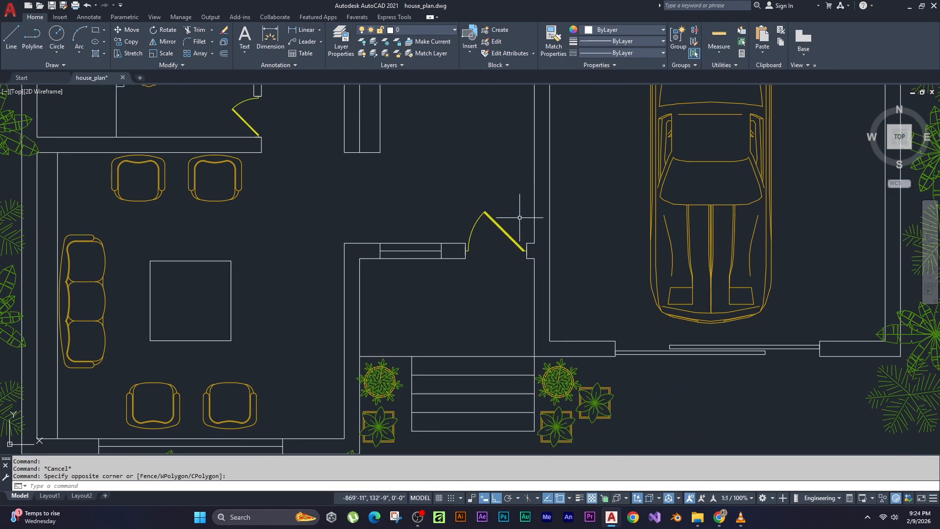
Select the entrance door and the door of the bathroom above the living room for inspection, and clear the selection.
left_click(498, 205)
left_click(420, 195)
middle_click_drag(420, 195, 418, 306)
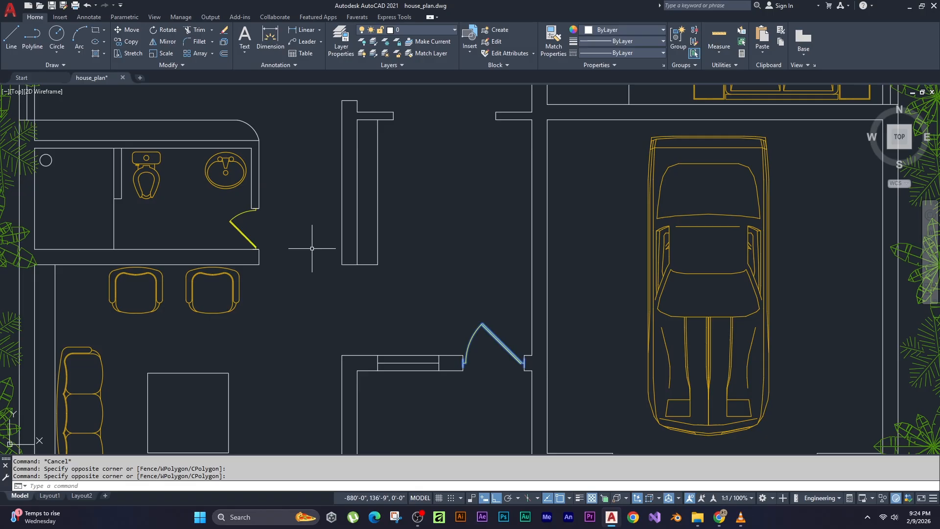
left_click(251, 228)
left_click(233, 235)
middle_click_drag(446, 164, 409, 299)
key("Escape")
Examine the repeated door symbols across the floor plan, comparing the entrance door with the other room doors.
middle_click_drag(537, 114, 455, 121)
middle_click_drag(343, 305, 353, 192)
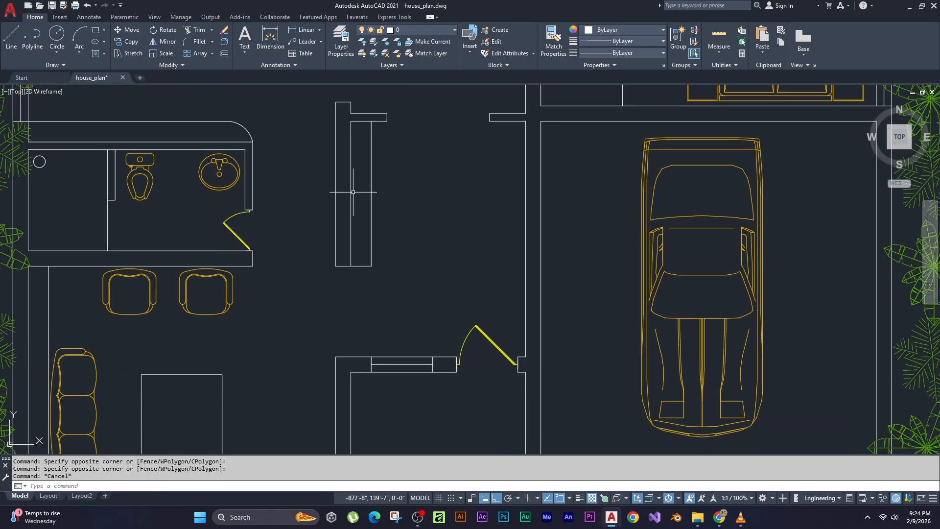
scroll(483, 338, "up", 2)
left_click(498, 316)
left_click(504, 353)
middle_click_drag(504, 354, 406, 317)
scroll(406, 317, "up", 2)
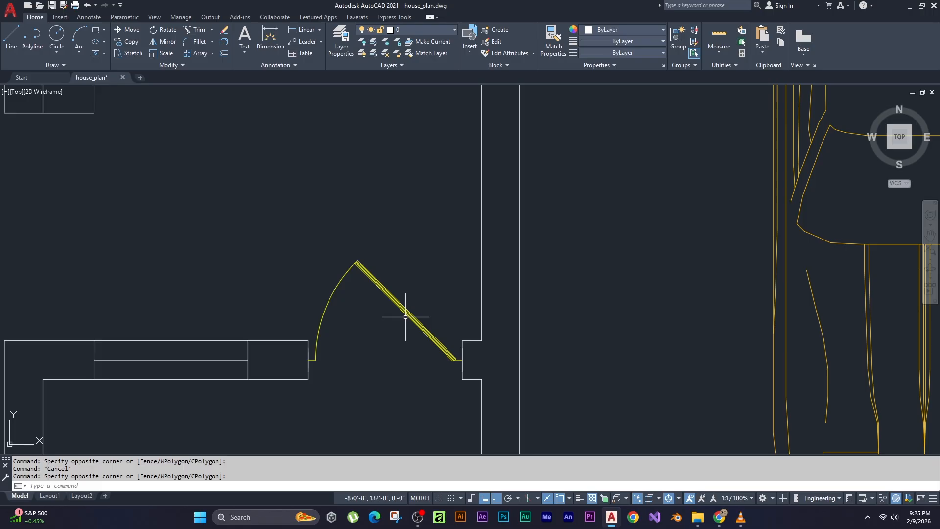
scroll(395, 277, "down", 7)
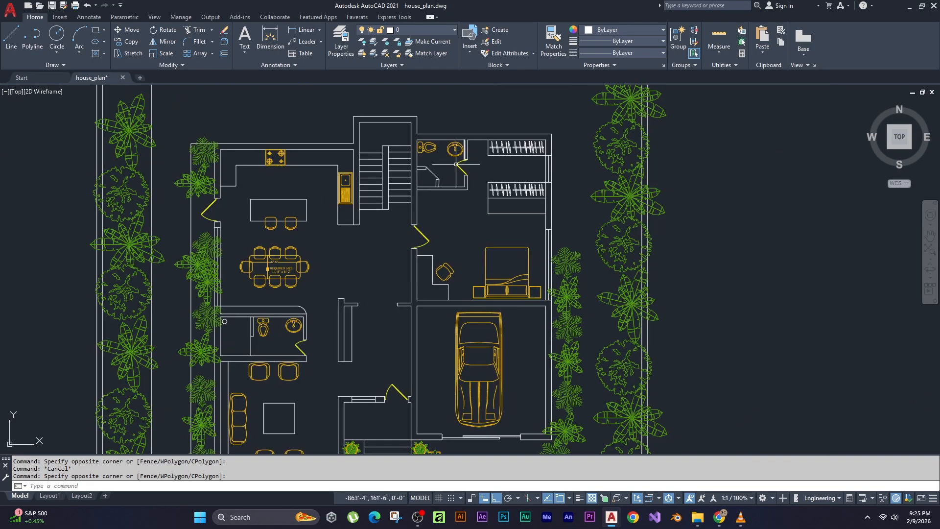
scroll(401, 395, "up", 5)
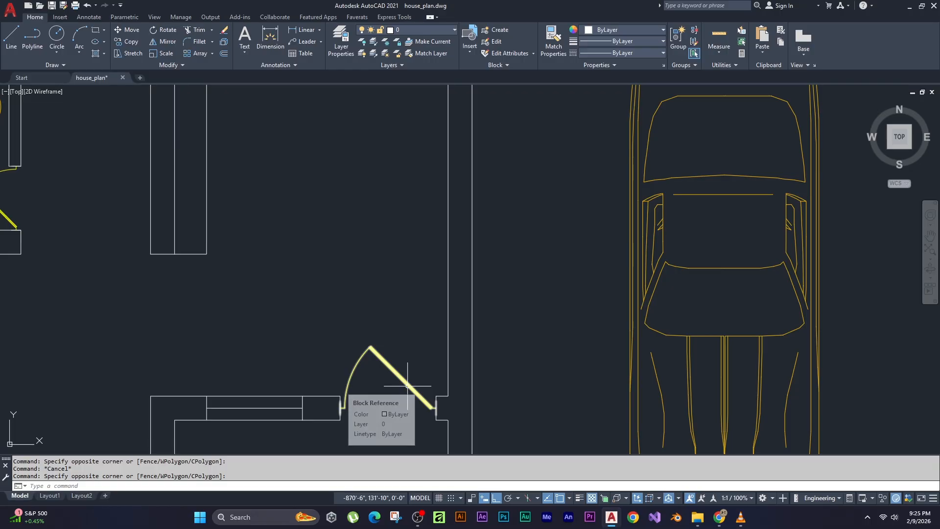
scroll(406, 388, "down", 2)
scroll(503, 298, "down", 5)
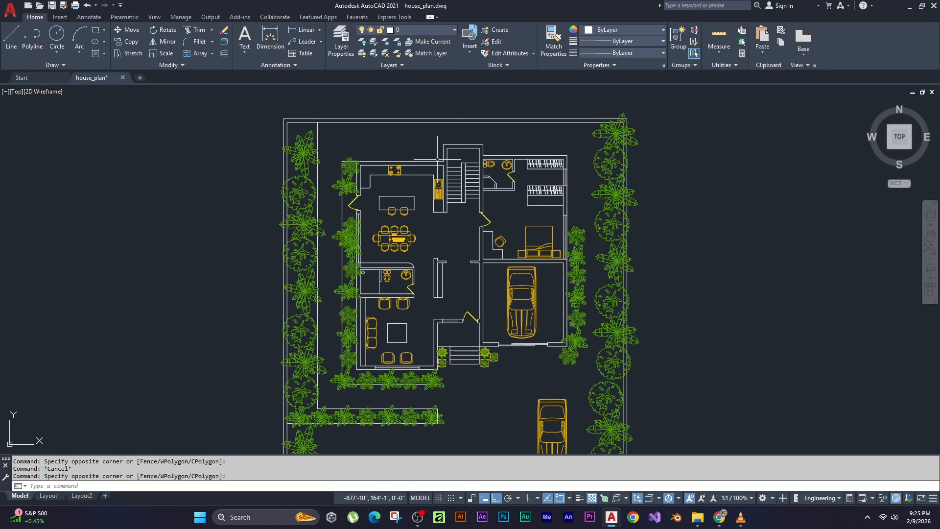
scroll(467, 312, "up", 4)
scroll(467, 312, "up", 2)
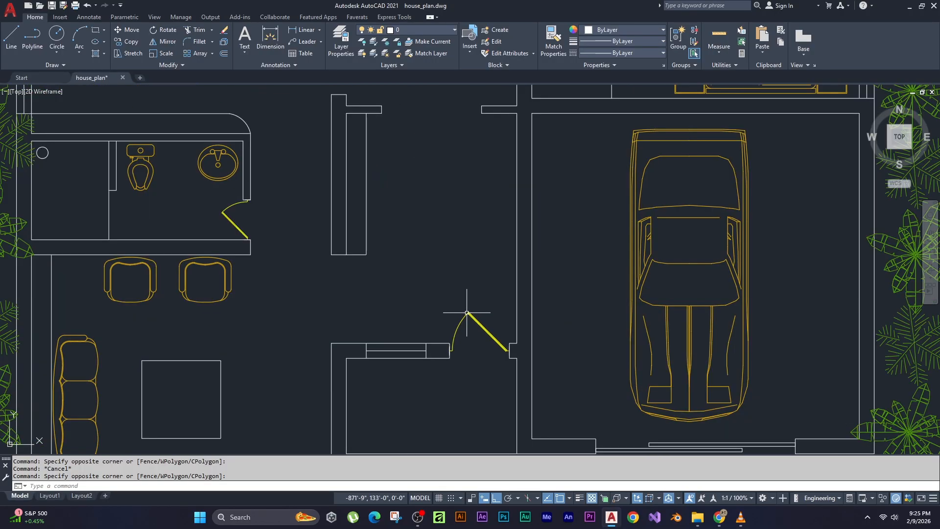
Open the entrance door's block definition in the Block Editor.
left_click(413, 283)
left_click(413, 283)
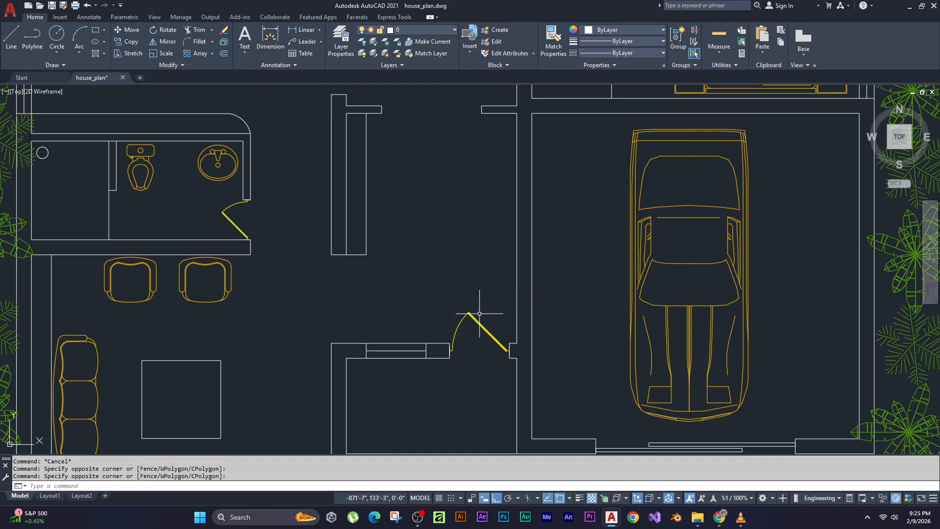
middle_click_drag(488, 332, 476, 303)
double_click(476, 303)
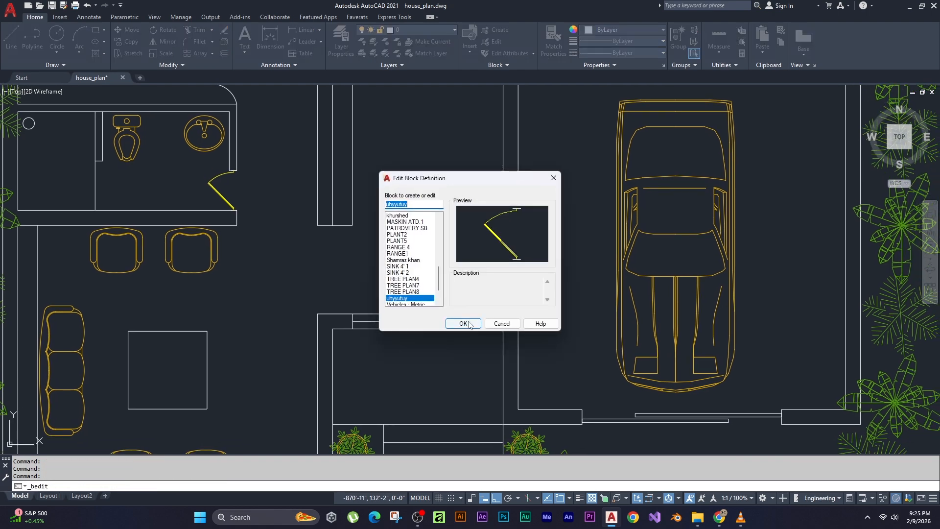
left_click(458, 322)
Draw a circle centred on the door leaf, save the changes to the block and close the Block Editor.
type("c")
key("Return")
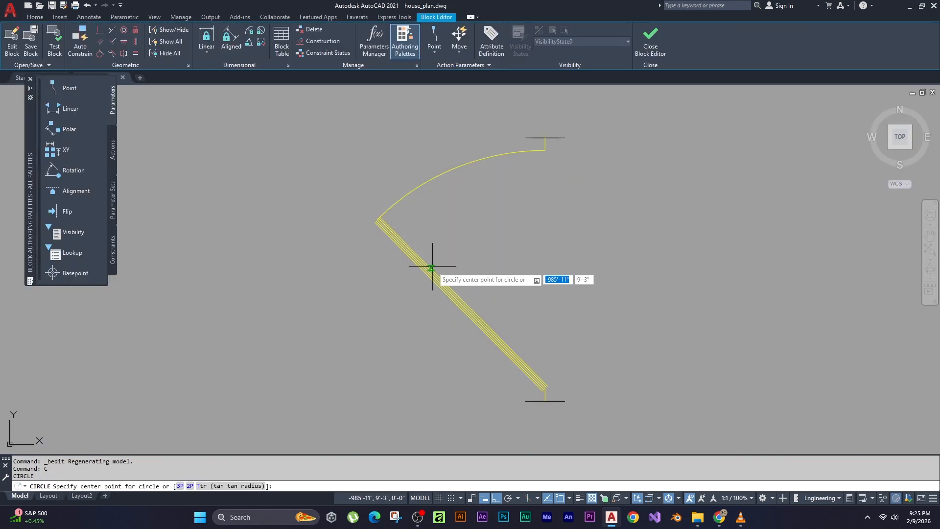
left_click(430, 269)
left_click(406, 300)
left_click(650, 46)
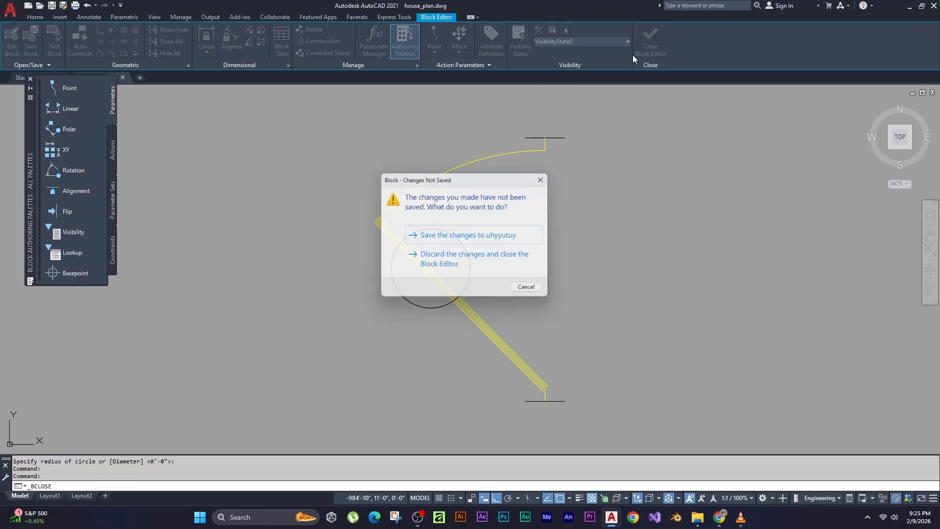
left_click(431, 239)
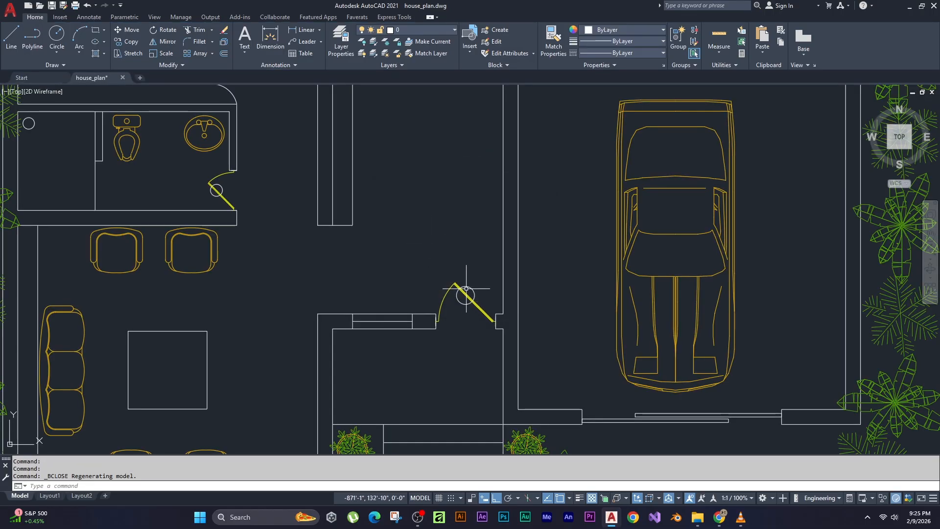
Check every door in the floor plan for the circle added to the block definition.
scroll(465, 288, "up", 3)
scroll(392, 233, "down", 5)
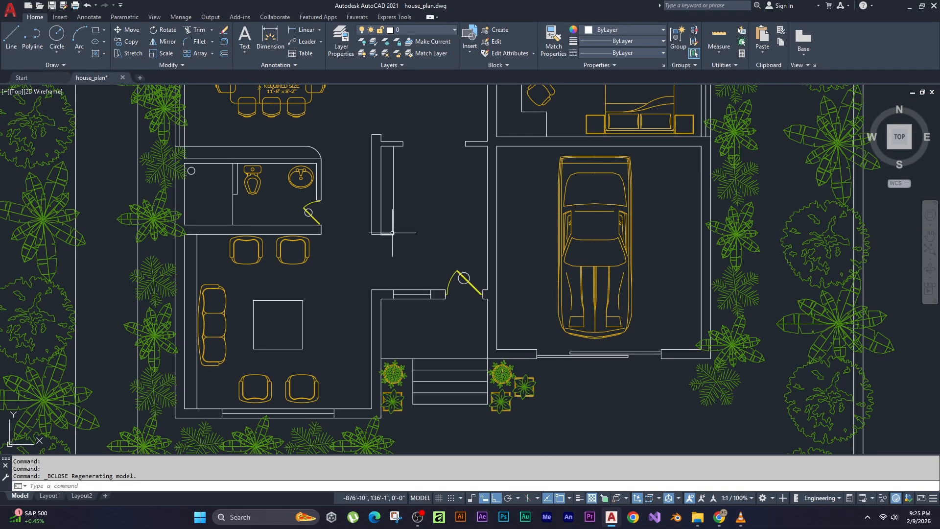
scroll(392, 233, "down", 2)
scroll(304, 262, "up", 5)
scroll(393, 315, "down", 5)
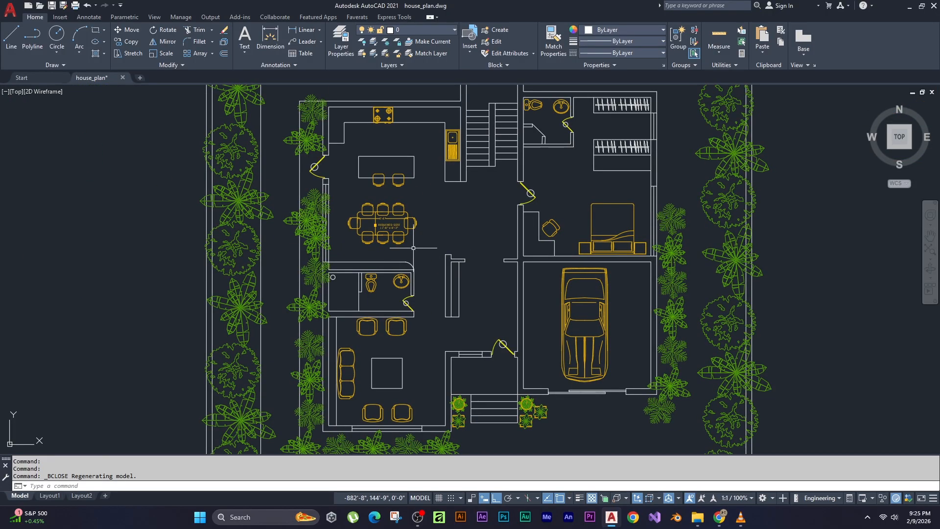
middle_click_drag(520, 184, 501, 236)
scroll(510, 245, "up", 3)
middle_click_drag(503, 171, 437, 335)
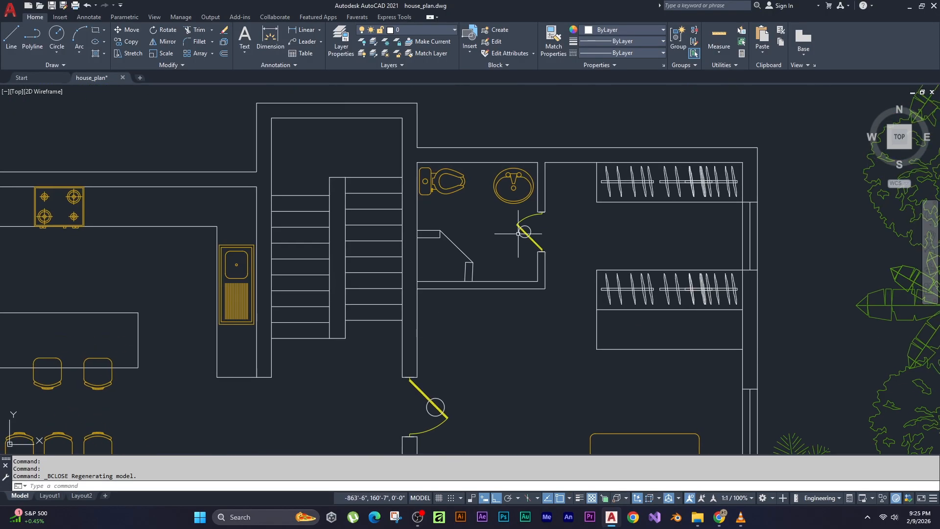
scroll(519, 233, "up", 2)
scroll(632, 282, "down", 5)
scroll(264, 324, "up", 5)
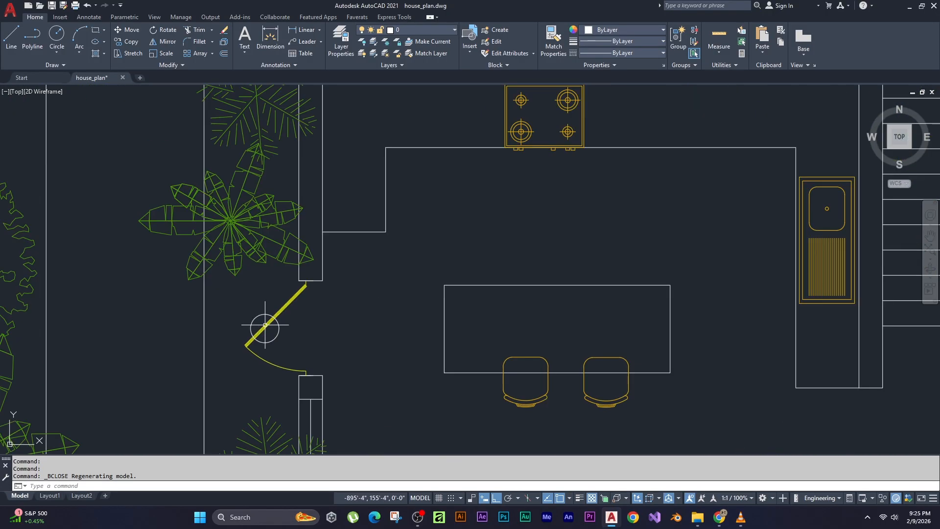
Open the kitchen's side door block for editing, erase the circle from the door leaf and save the changes to the block.
double_click(265, 325)
left_click(452, 253)
left_click(442, 229)
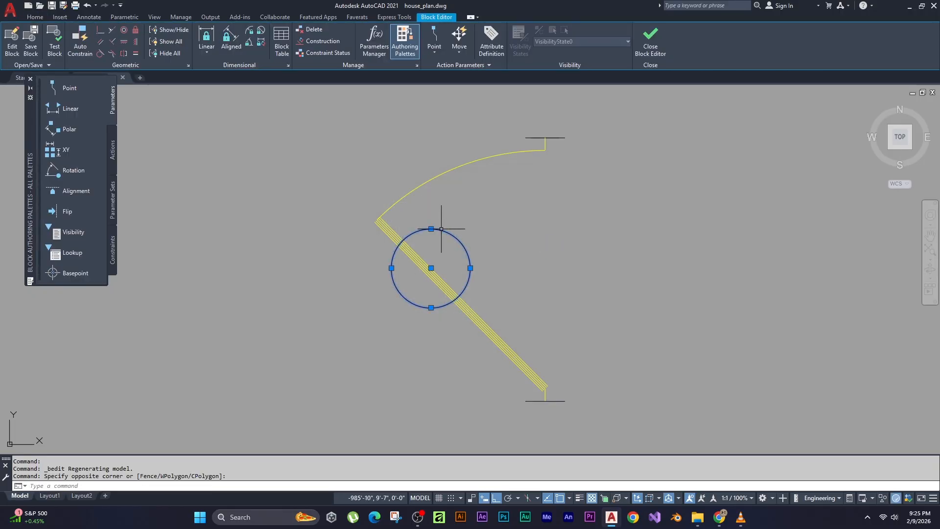
type("e")
key("Return")
left_click(651, 43)
left_click(471, 235)
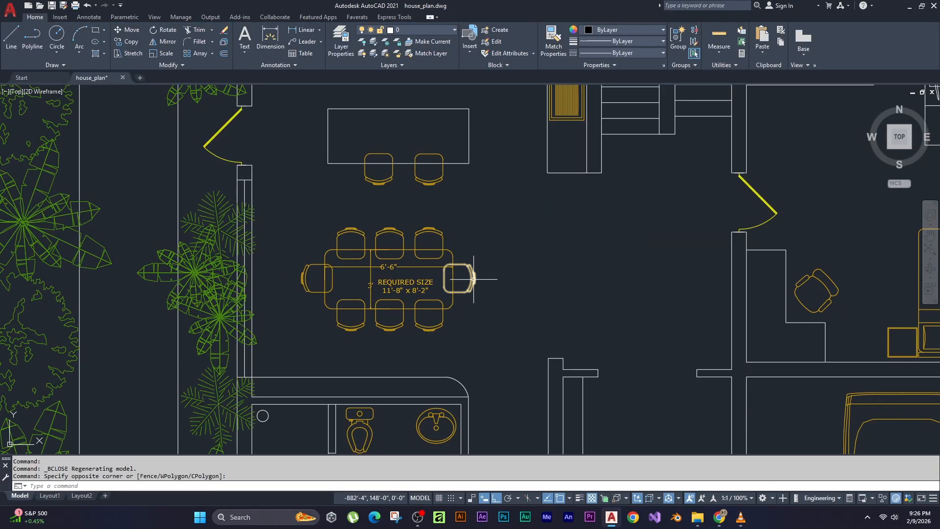
Locate the separate sink drawing above the house plan and select some of its frame lines and basin edges for inspection.
scroll(474, 279, "down", 5)
scroll(476, 302, "up", 5)
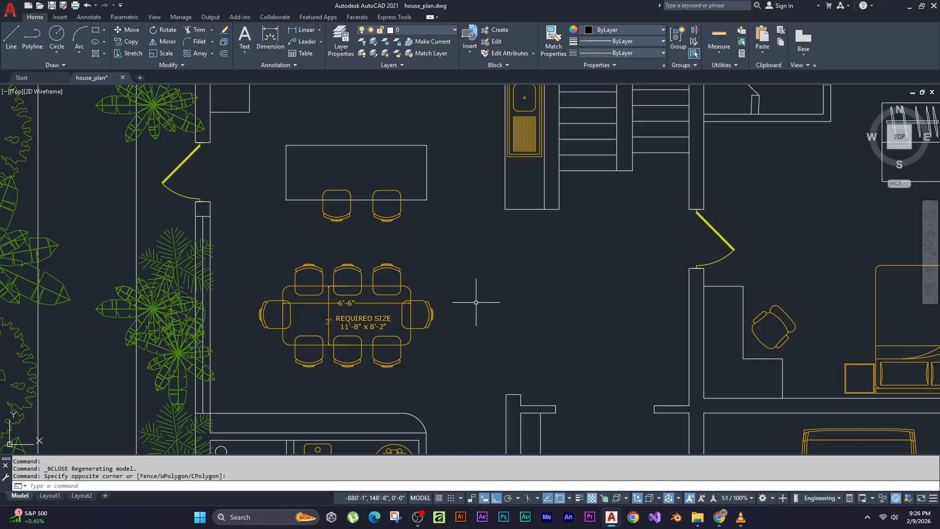
scroll(476, 302, "down", 12)
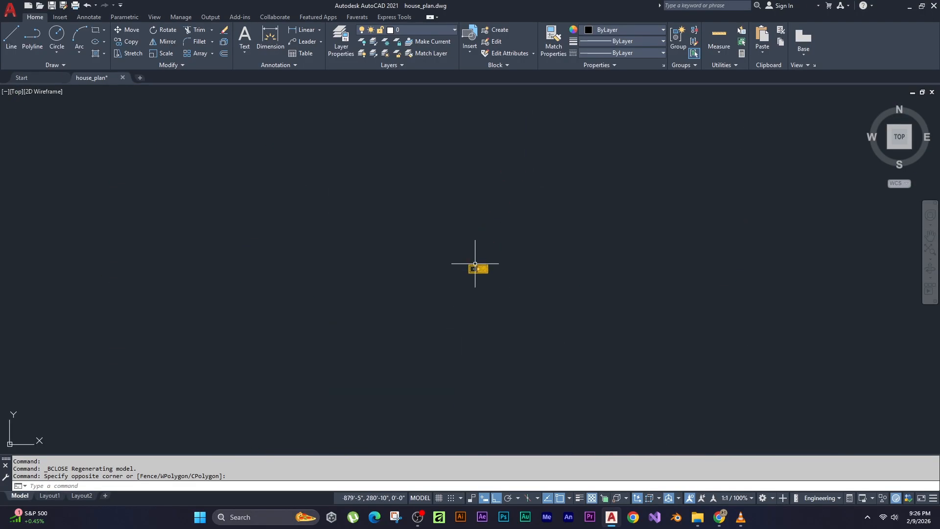
scroll(475, 264, "up", 10)
middle_click_drag(541, 318, 489, 251)
scroll(501, 293, "up", 4)
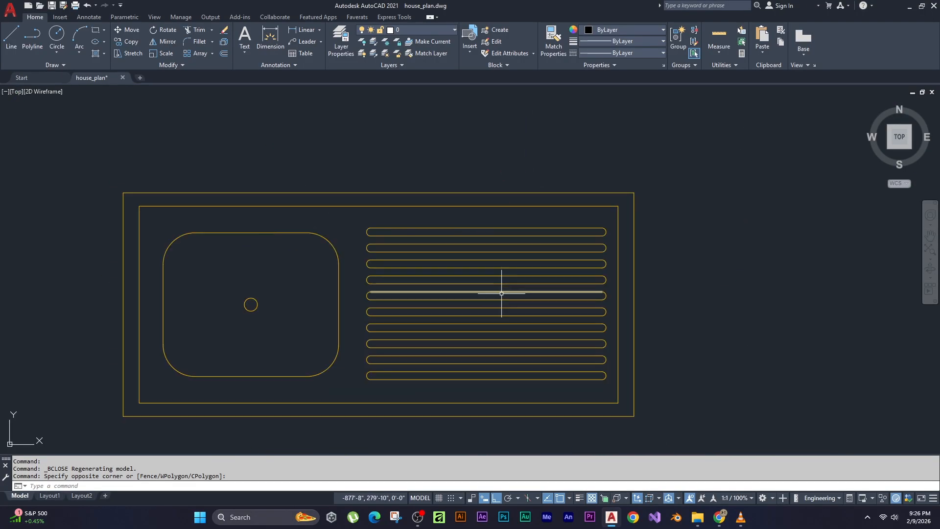
left_click(377, 215)
left_click(370, 187)
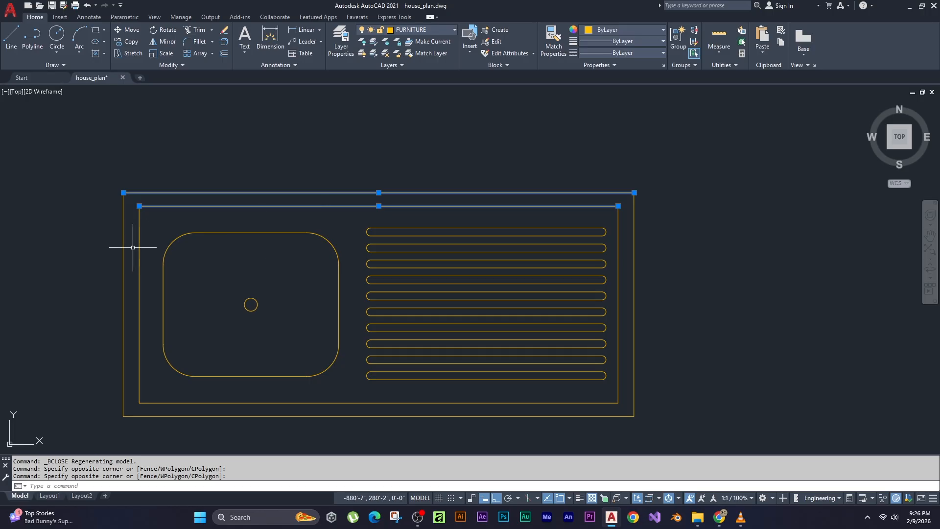
left_click(146, 233)
left_click(100, 241)
left_click(182, 235)
left_click(339, 326)
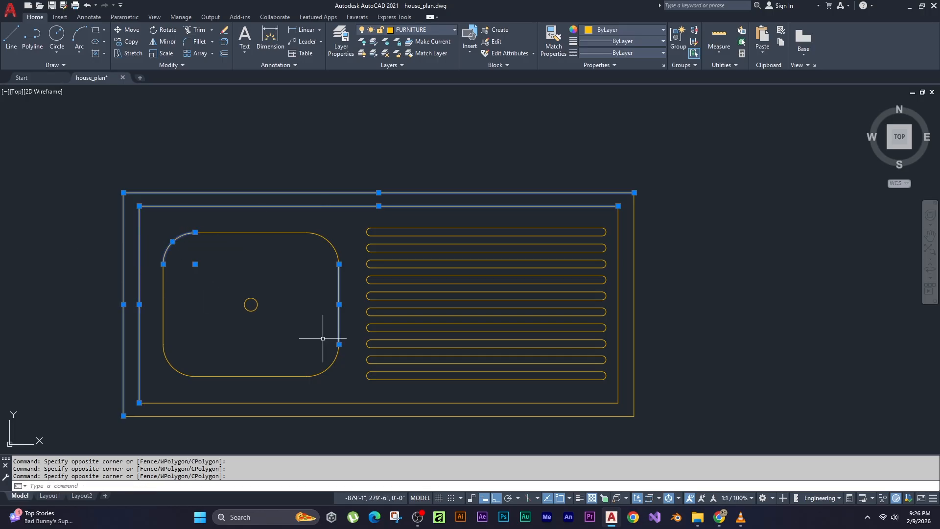
Select the sink's drainboard grooves and lower frame lines for inspection, and clear the selection.
left_click(523, 391)
left_click(472, 248)
left_click(357, 425)
left_click(319, 377)
key("Escape")
scroll(120, 166, "down", 4)
middle_click_drag(120, 166, 128, 169)
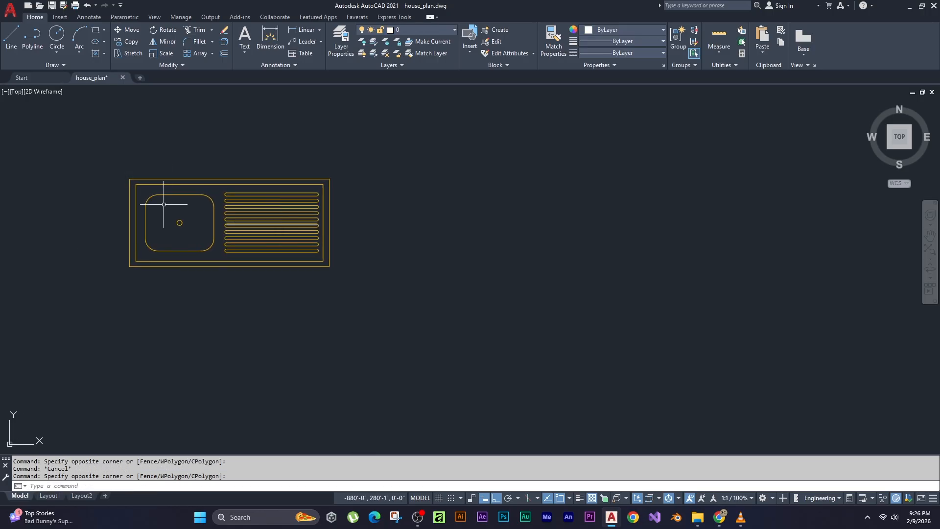
mouse_move(164, 205)
middle_mouse_down()
mouse_move(276, 236)
mouse_move(315, 263)
middle_mouse_up()
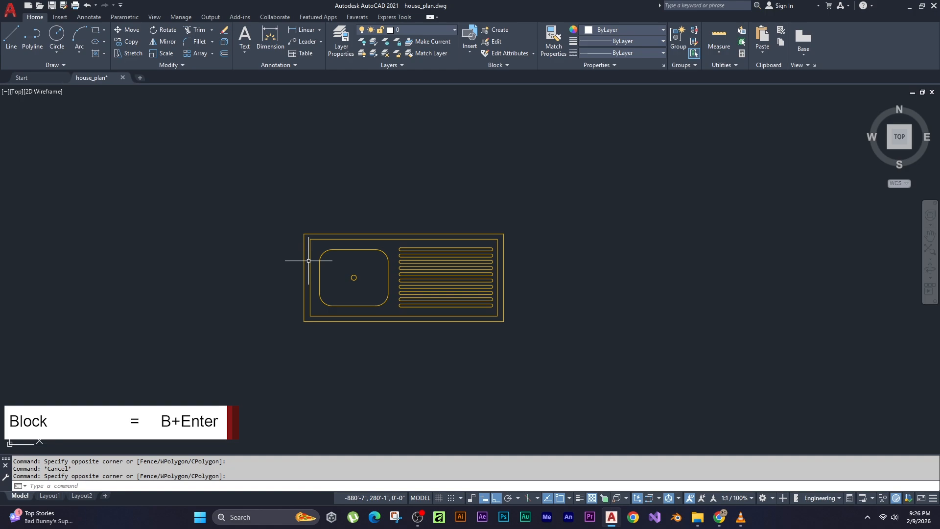
type("b")
key("Return")
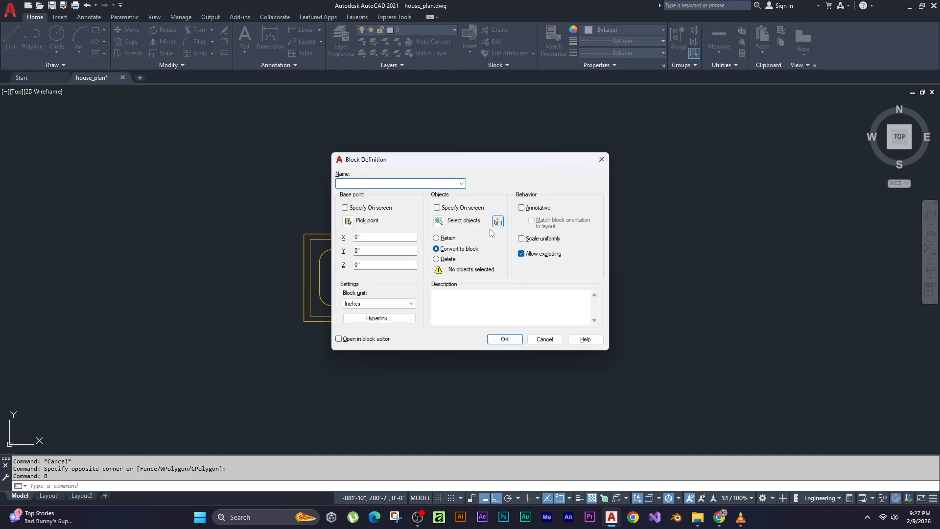
key("Escape")
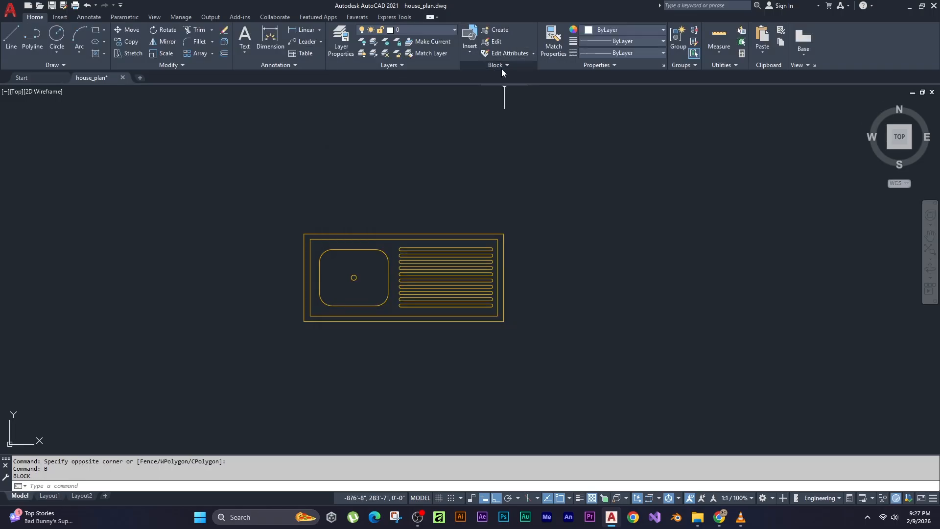
left_click(499, 31)
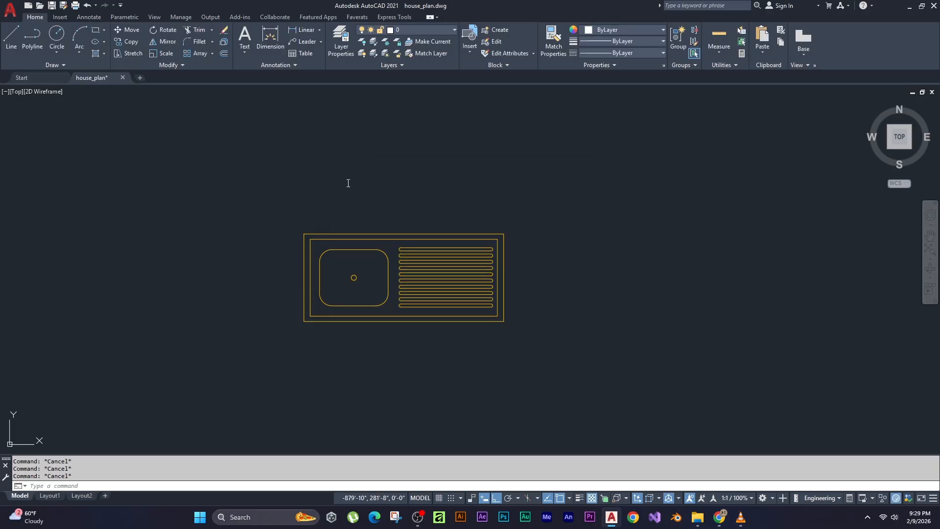
Start a block definition named Sink and set its base point at the midpoint of the sink's upper outer edge.
type("B")
key("Return")
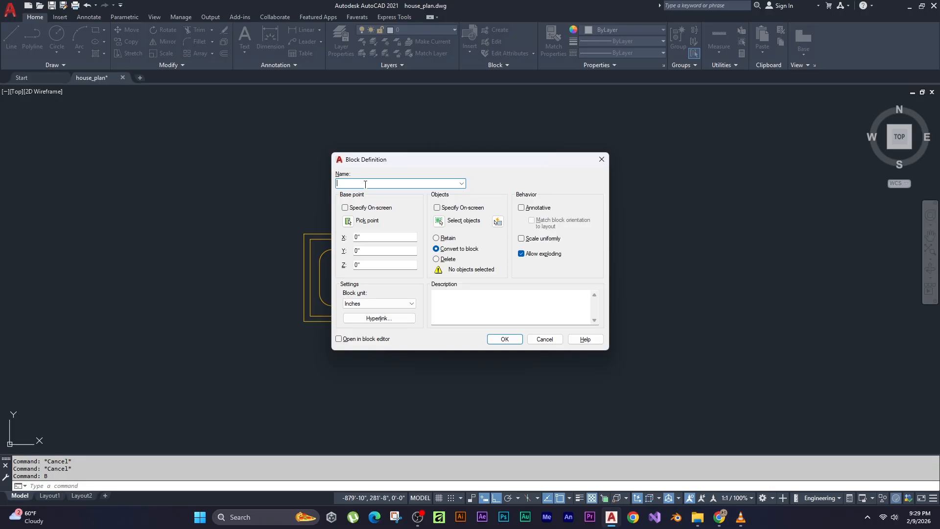
left_click(348, 221)
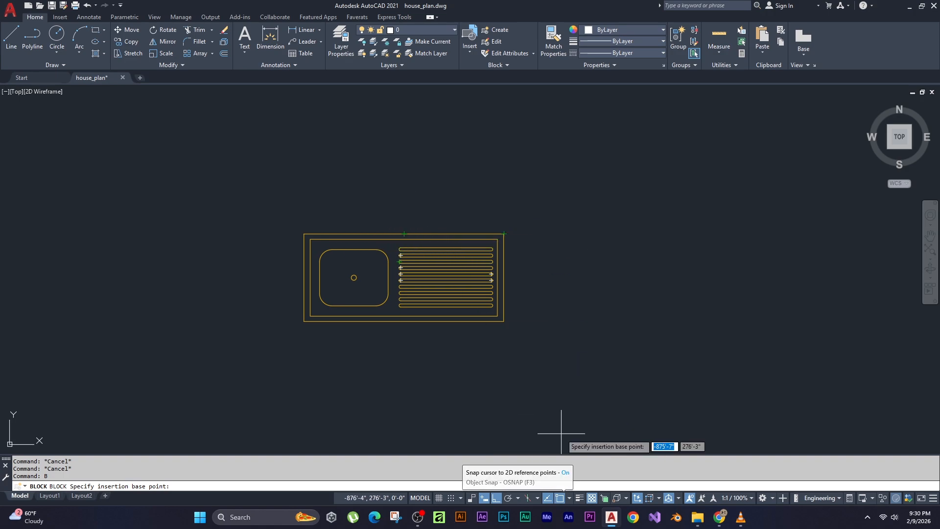
left_click(404, 234)
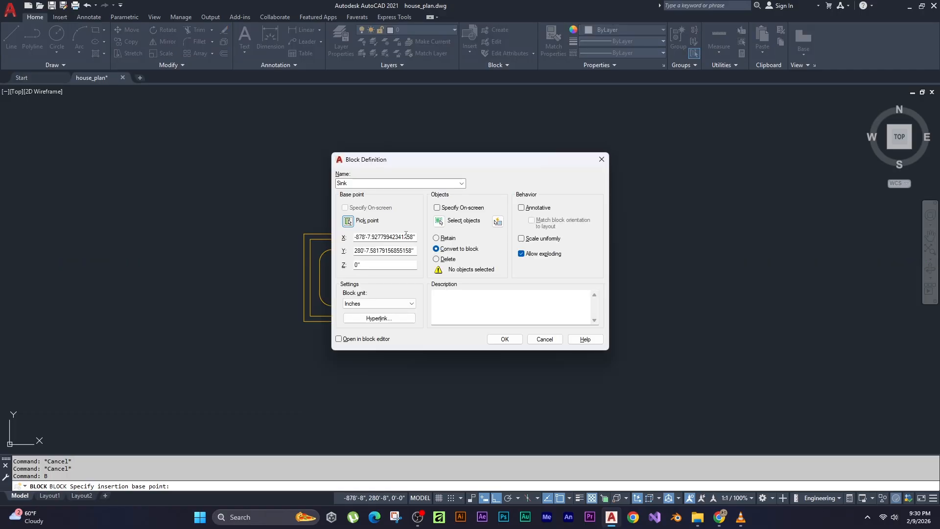
left_click_drag(406, 237, 349, 238)
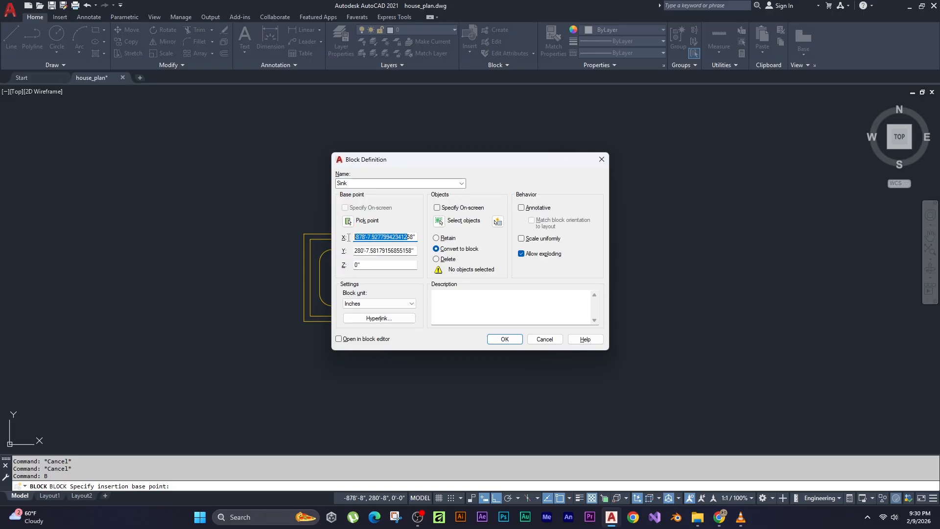
left_click(375, 223)
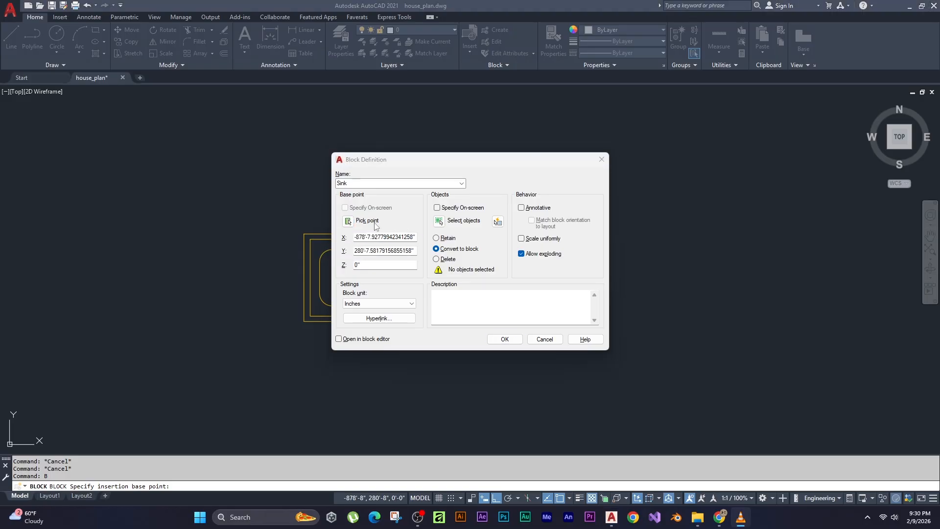
Choose the entire sink drawing as the block's objects, with Convert to block kept, and create the Sink block.
left_click(439, 221)
left_click(268, 208)
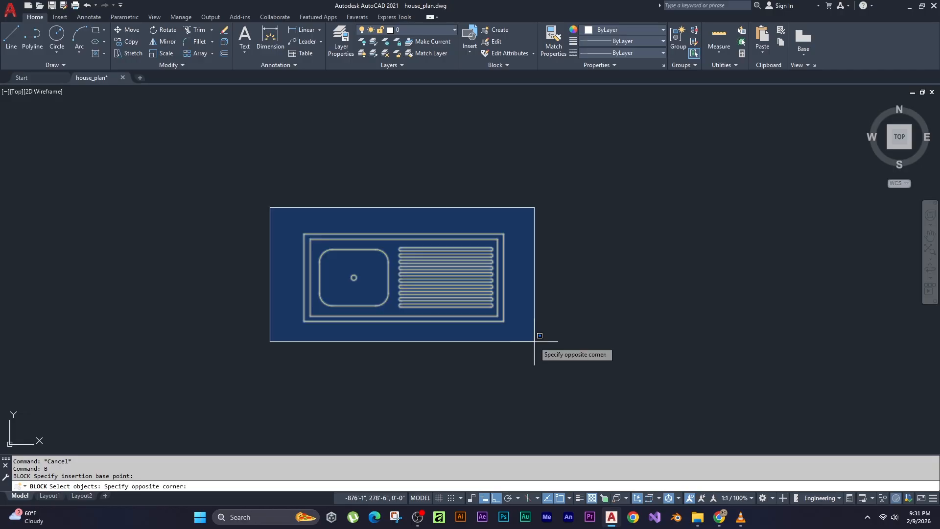
left_click(541, 336)
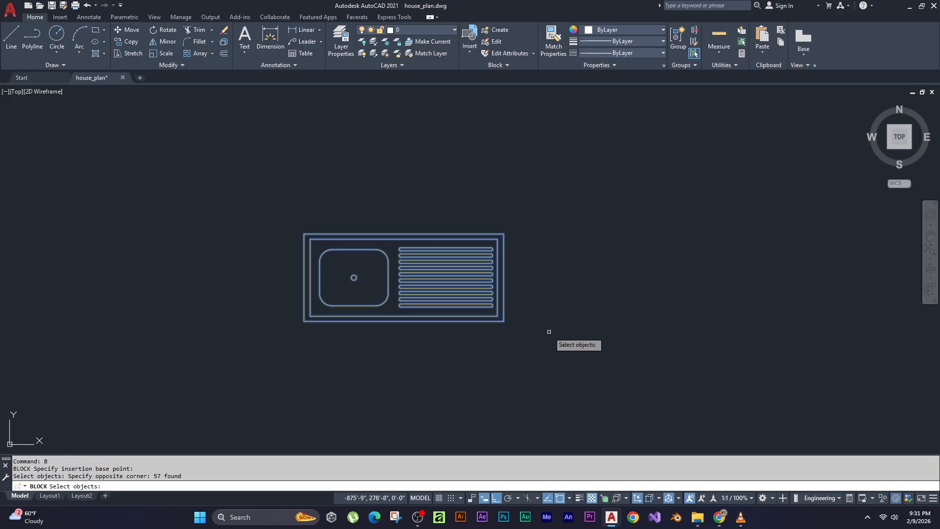
key("Return")
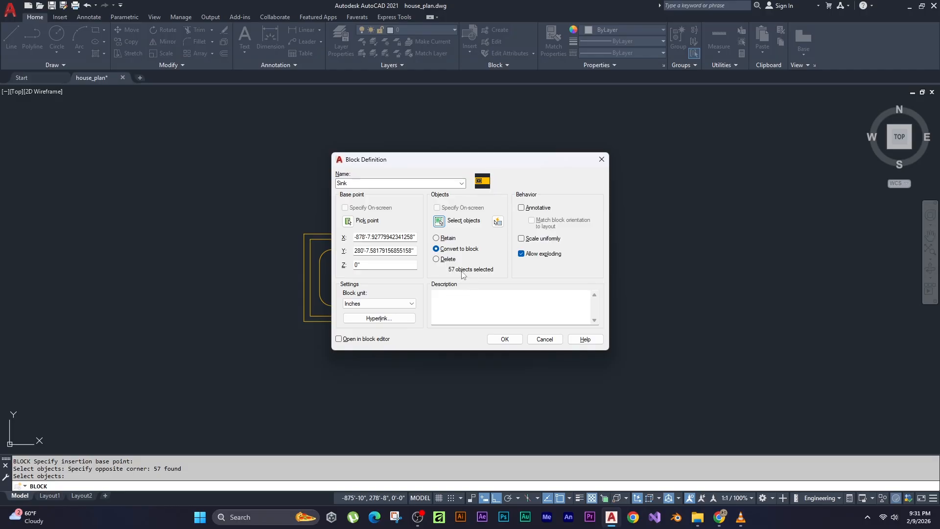
left_click_drag(447, 163, 630, 170)
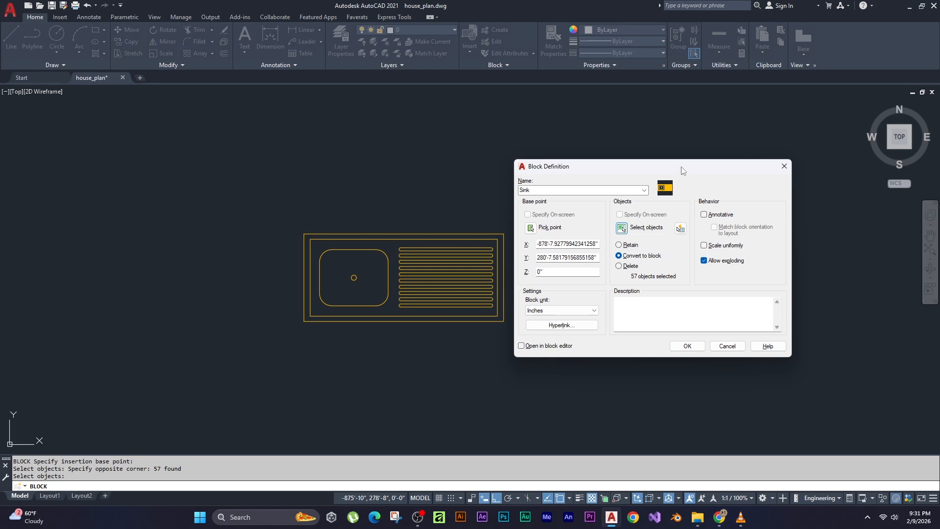
left_click_drag(683, 170, 454, 173)
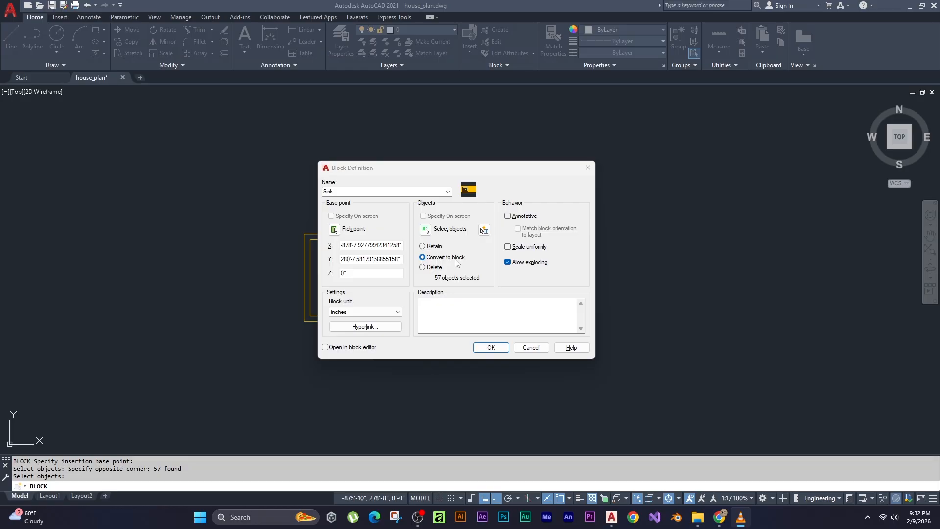
left_click_drag(427, 169, 488, 149)
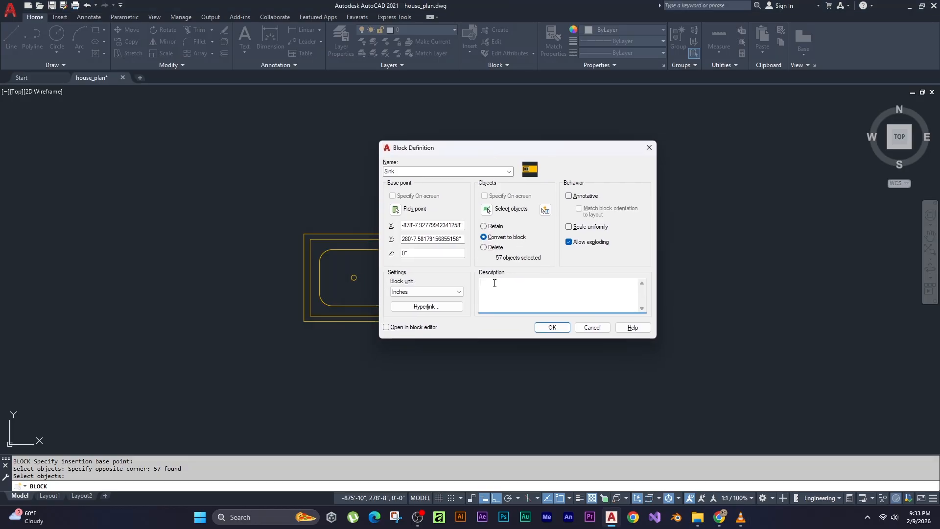
left_click(551, 327)
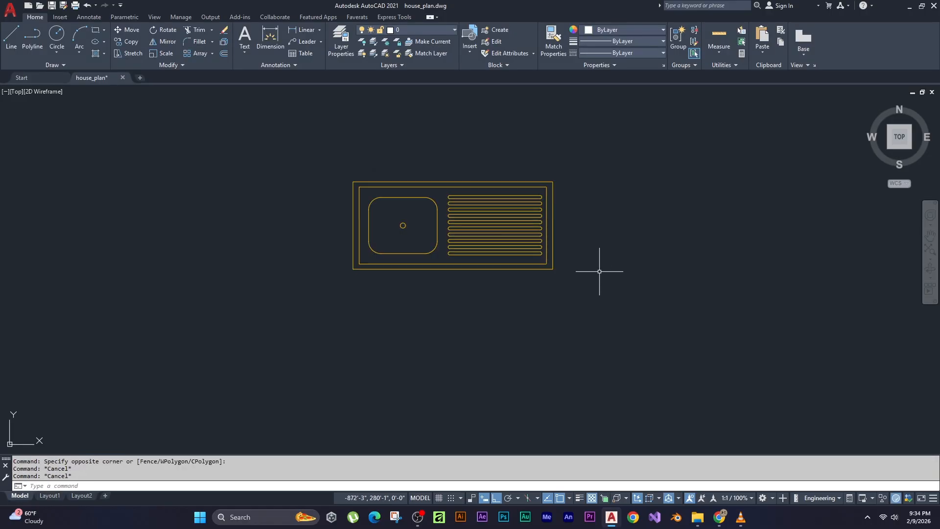
Select the new sink block and reposition it vertically by its insertion-point grip.
left_click(553, 219)
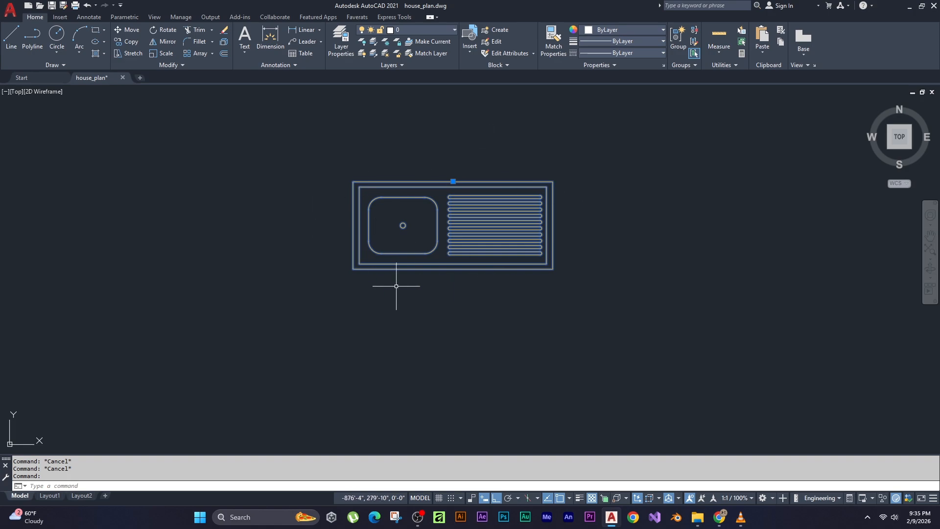
left_click_drag(453, 181, 460, 212)
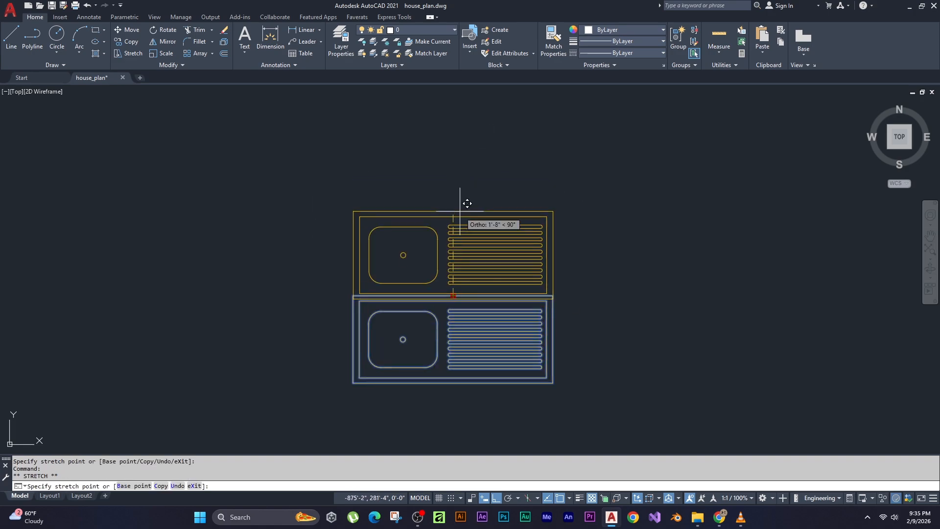
left_click(460, 211)
key("Escape")
key("Escape")
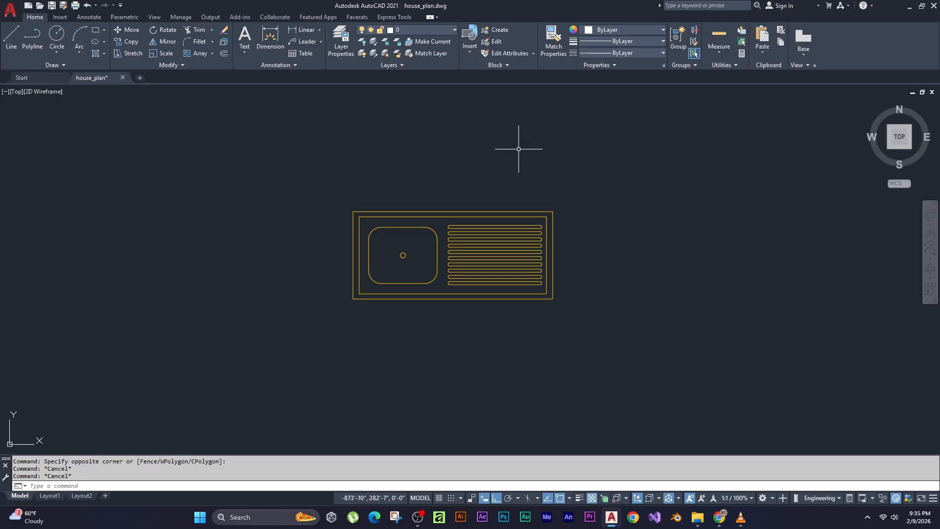
Insert another instance of the Sink block to the right of the existing sink.
left_click(469, 52)
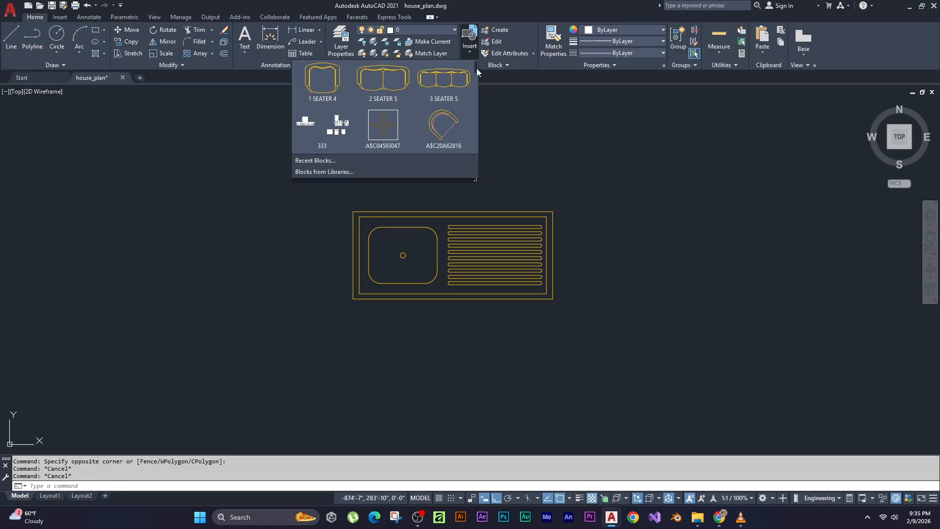
left_click_drag(477, 69, 480, 136)
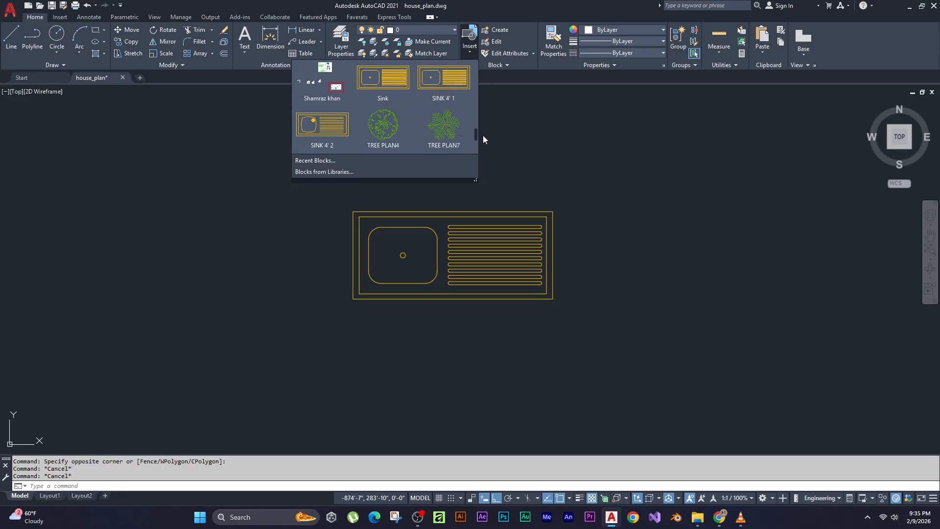
left_click(387, 86)
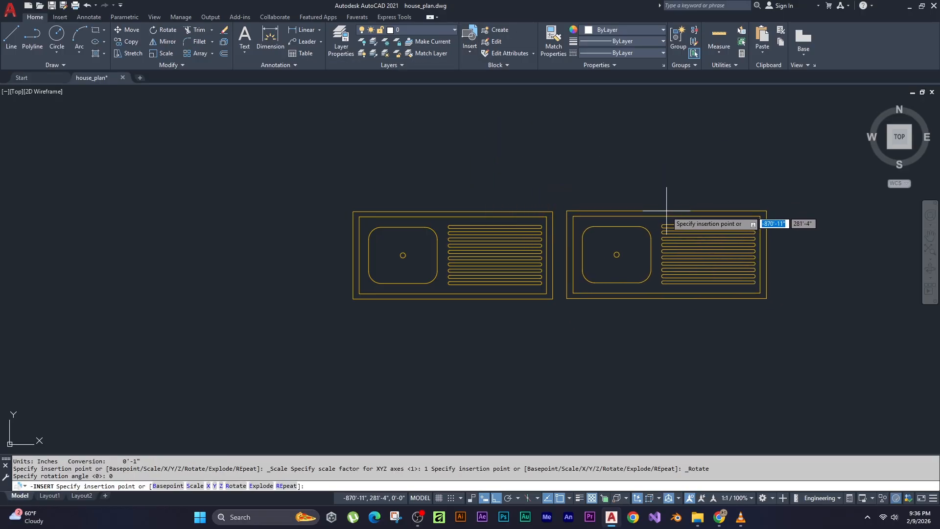
left_click(667, 211)
Copy the inserted sink block to a spot directly below it.
left_click(630, 178)
left_click(608, 214)
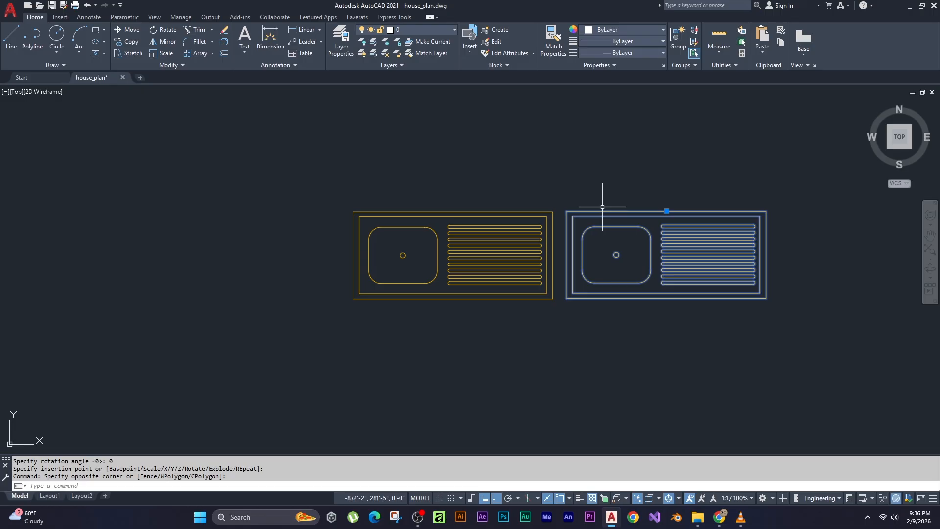
type("co")
key("Return")
left_click(584, 162)
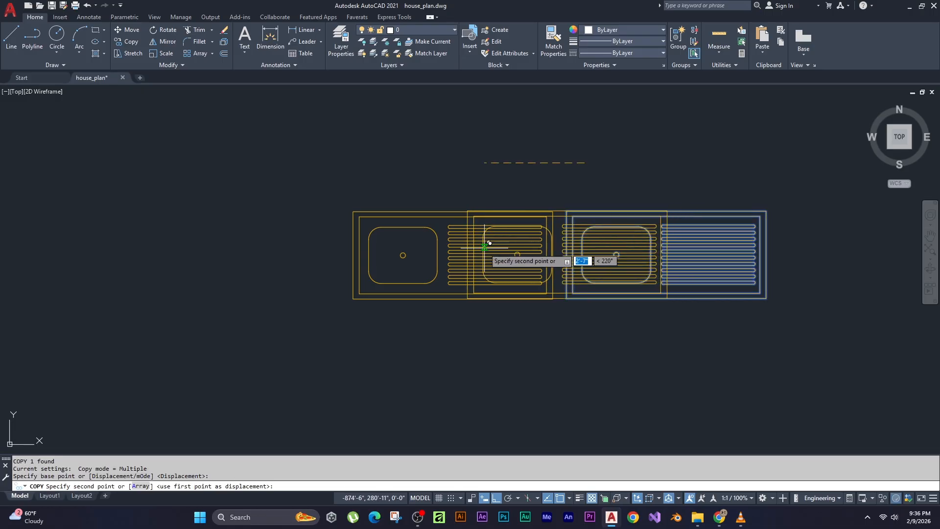
key("Return")
Edit the Sink block by adding a large circle centred on the basin's drain hole, and save the changes to the block.
middle_click_drag(559, 263, 473, 229)
left_click(590, 236)
double_click(590, 236)
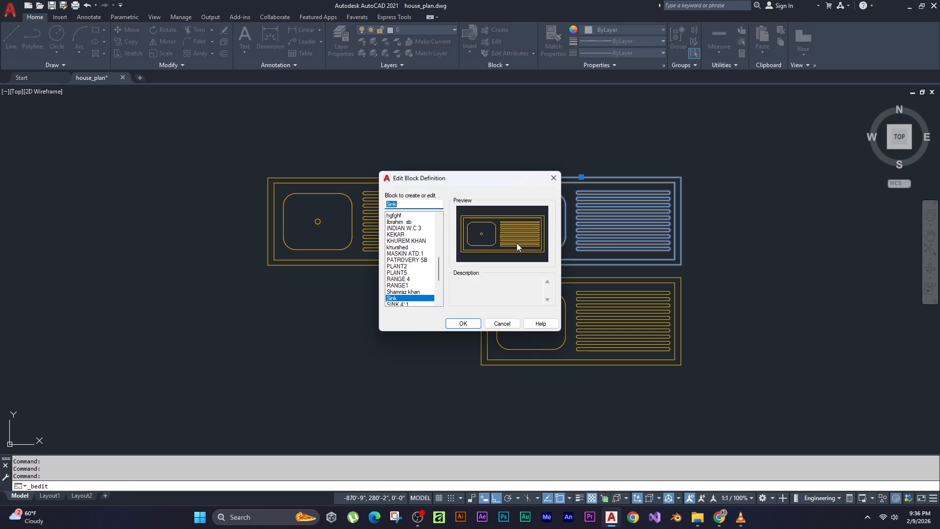
left_click(460, 322)
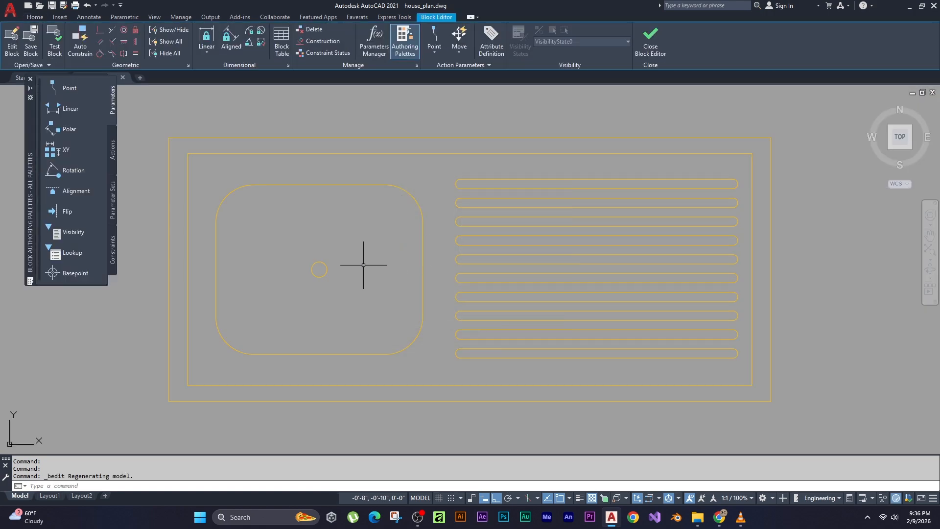
type("c")
key("Return")
left_click(320, 270)
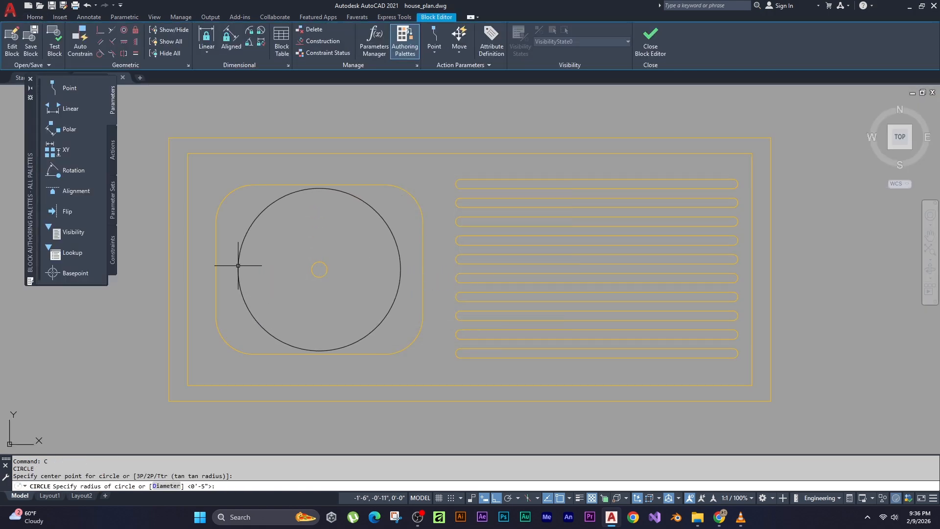
left_click(238, 266)
left_click(650, 39)
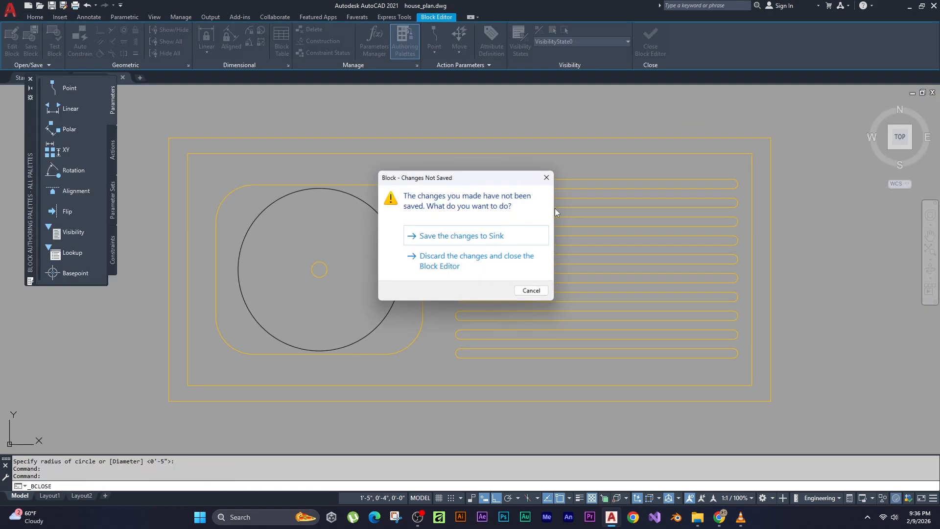
left_click(451, 236)
Undo the circle edit, the added sink instances, the move and the Sink block definition to restore the separate sink linework.
key("Escape")
key("Escape")
key("Escape")
key("ctrl+z")
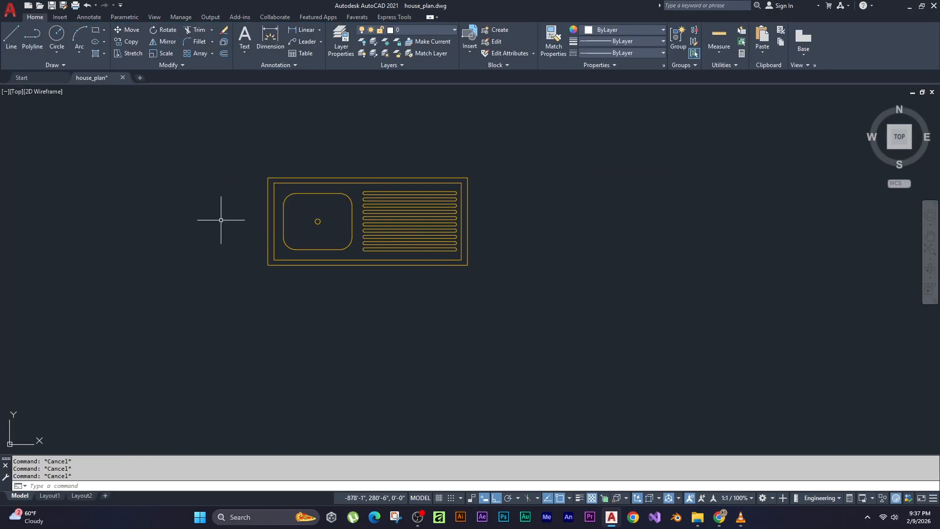
key("ctrl+z")
key("ctrl+z")
key("ctrl+z")
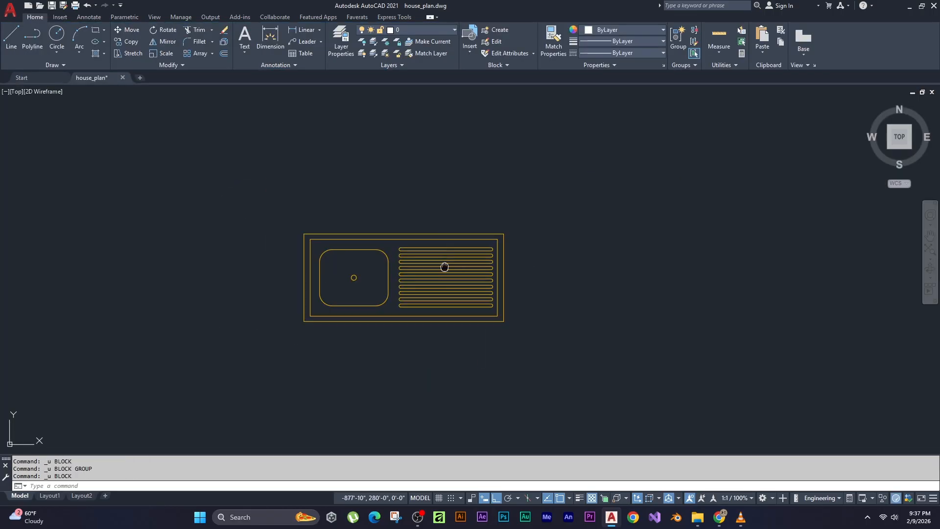
Select the sink's linework with selection windows to inspect its separate objects, and clear the selection.
left_click(411, 177)
left_click(324, 296)
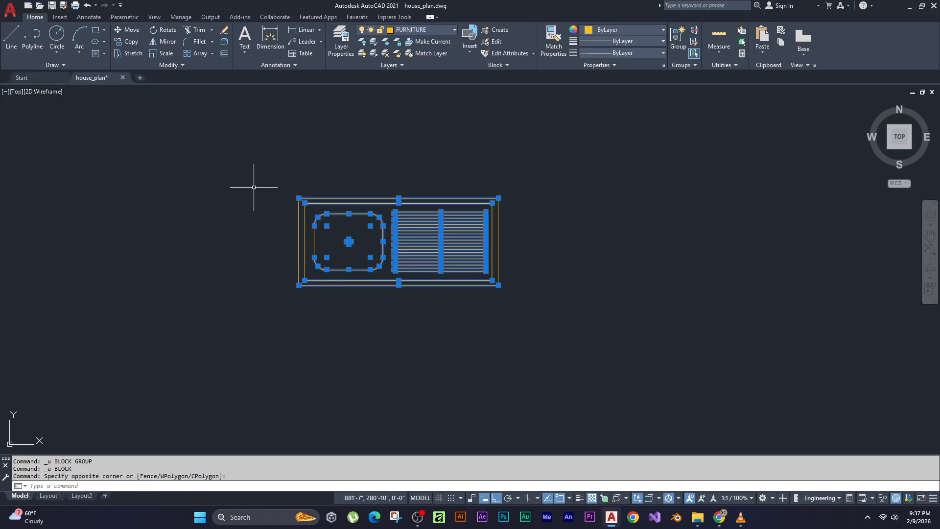
left_click(254, 182)
left_click(568, 396)
scroll(351, 250, "up", 2)
key("Escape")
key("Escape")
scroll(351, 250, "up", 3)
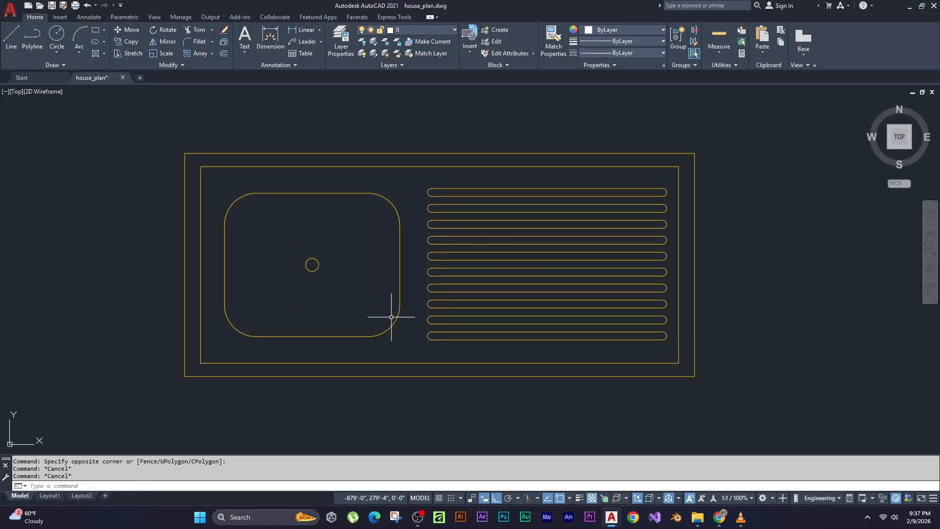
Define a block named Sink from the sink linework, based at the outer rectangle's top edge midpoint, with the original objects retained.
type("b")
key("Return")
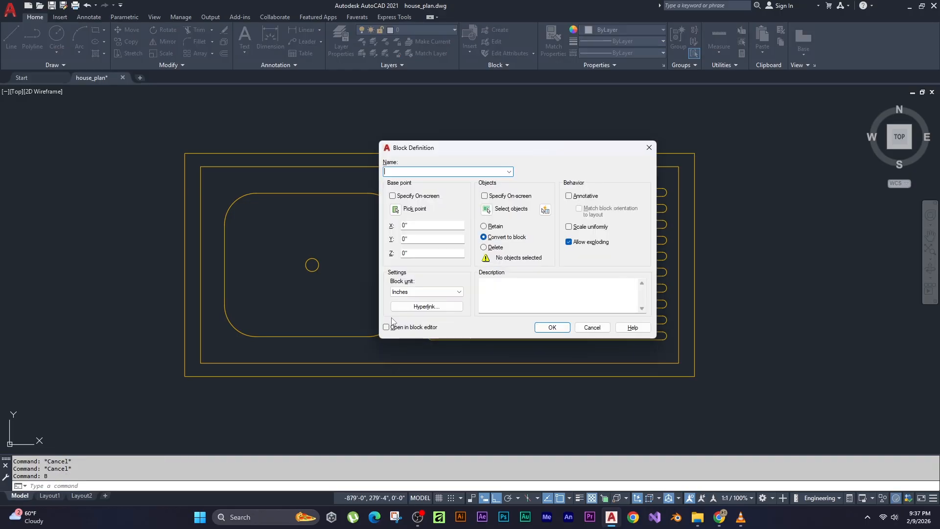
type("Sink")
left_click(396, 210)
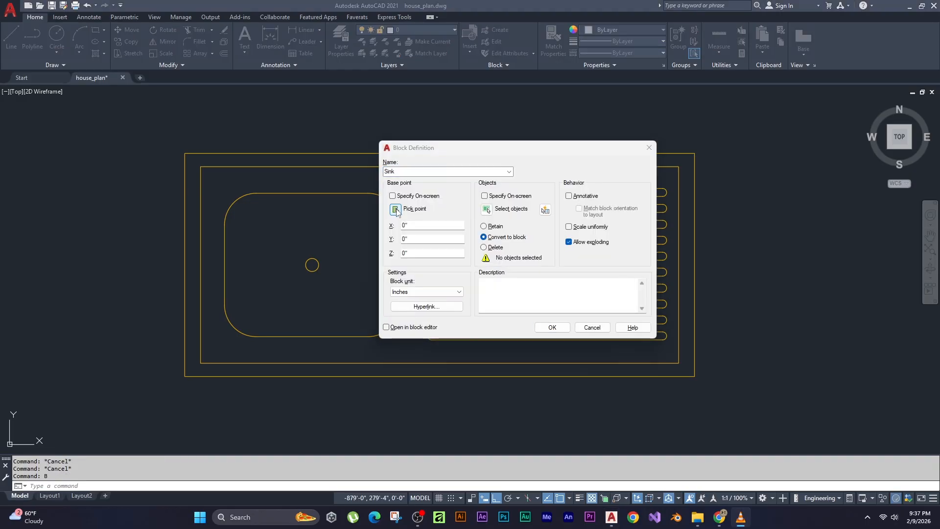
left_click(391, 212)
left_click(488, 210)
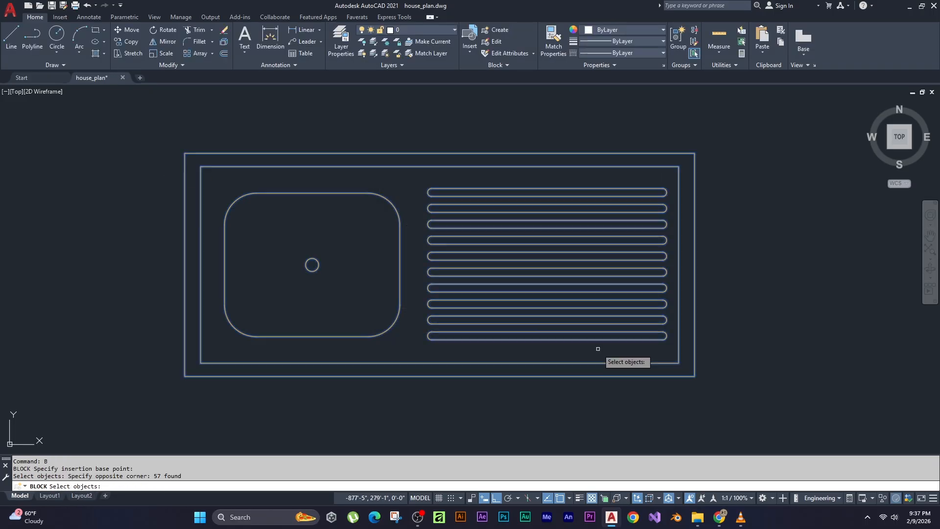
key("Return")
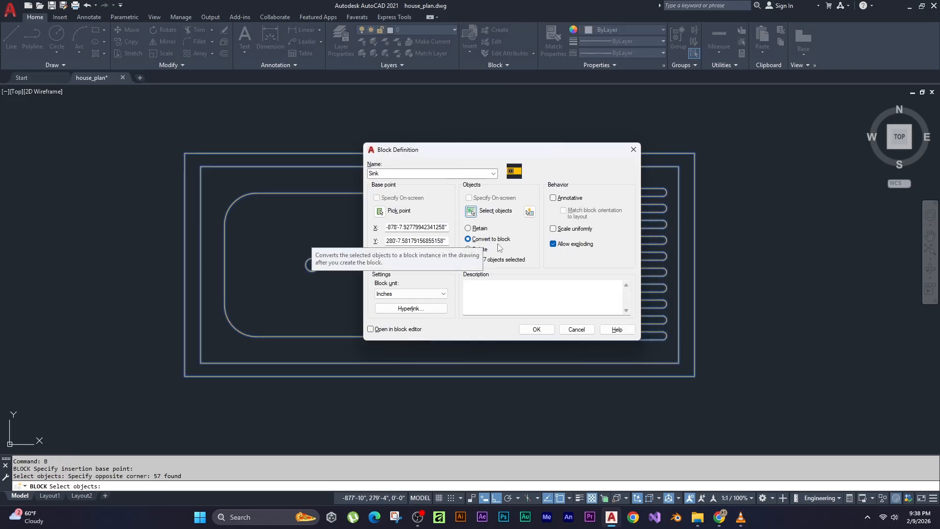
left_click(468, 228)
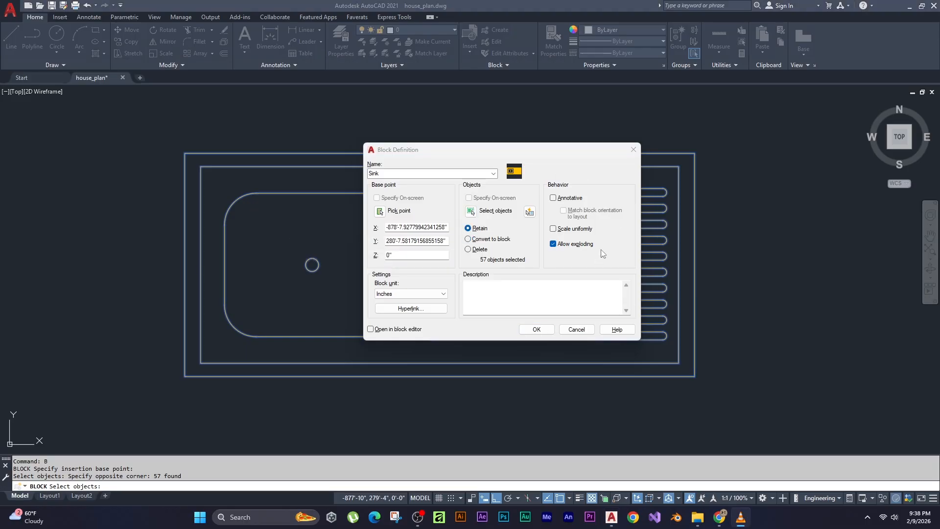
left_click(532, 333)
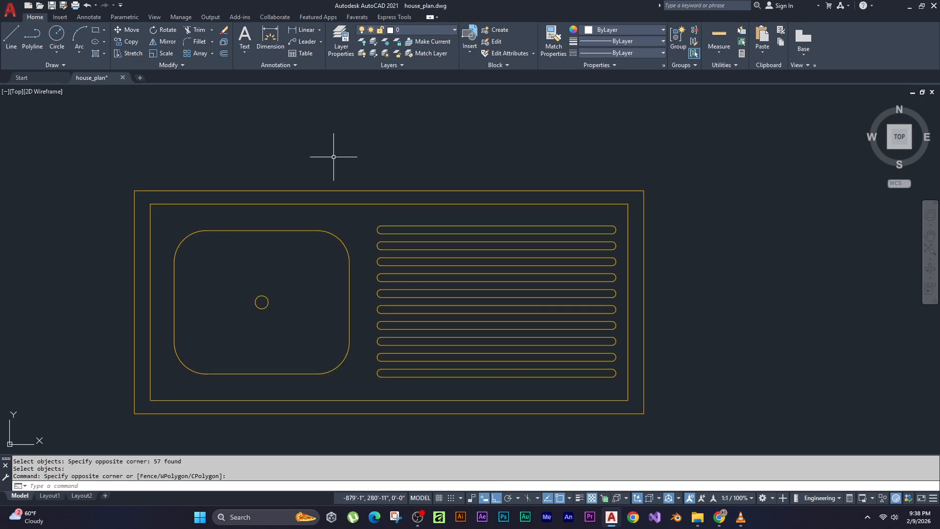
Select the retained sink linework with crossing windows to check whether its objects are still separate, and clear the selection.
scroll(337, 132, "down", 2)
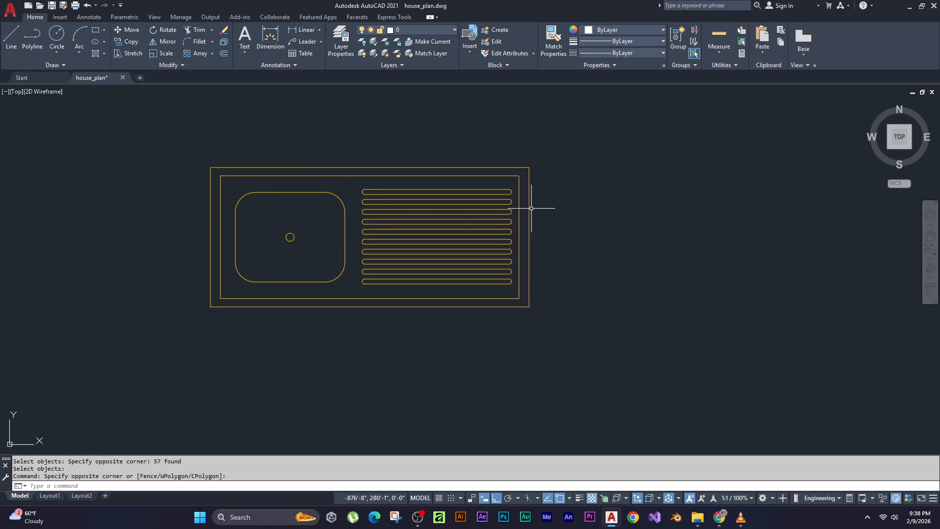
left_click(579, 143)
left_click(478, 340)
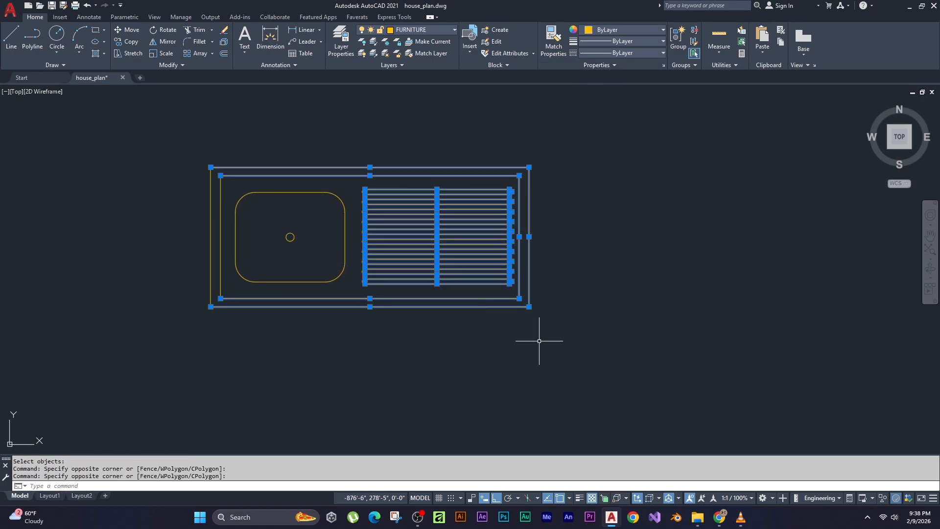
left_click(540, 341)
left_click(153, 193)
key("Escape")
key("Escape")
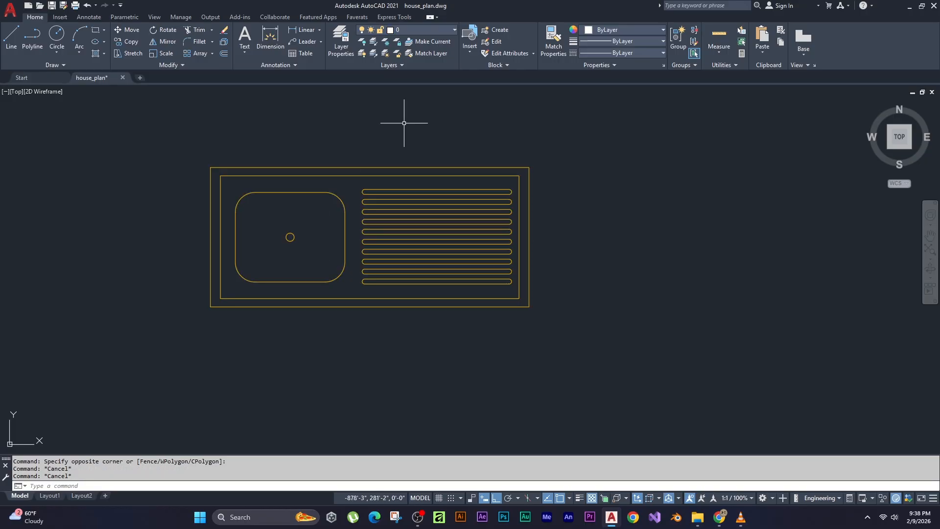
Insert the Sink block to the right of the original sink drawing, and window-select the original linework.
left_click(474, 50)
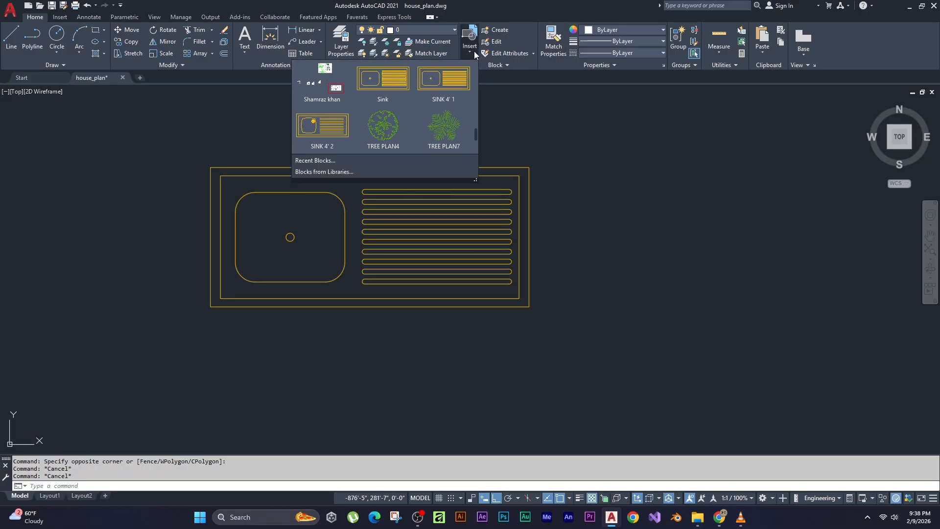
left_click(383, 81)
left_click(751, 164)
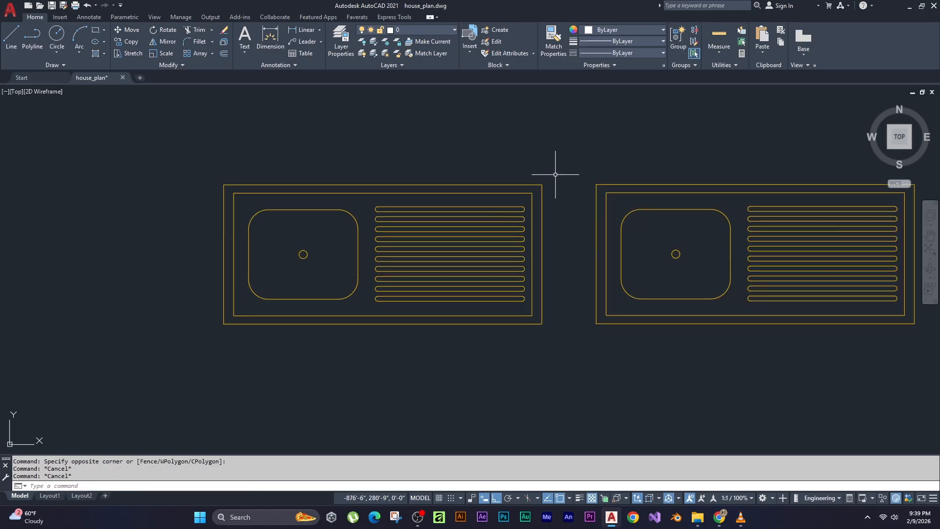
left_click(552, 176)
left_click(190, 363)
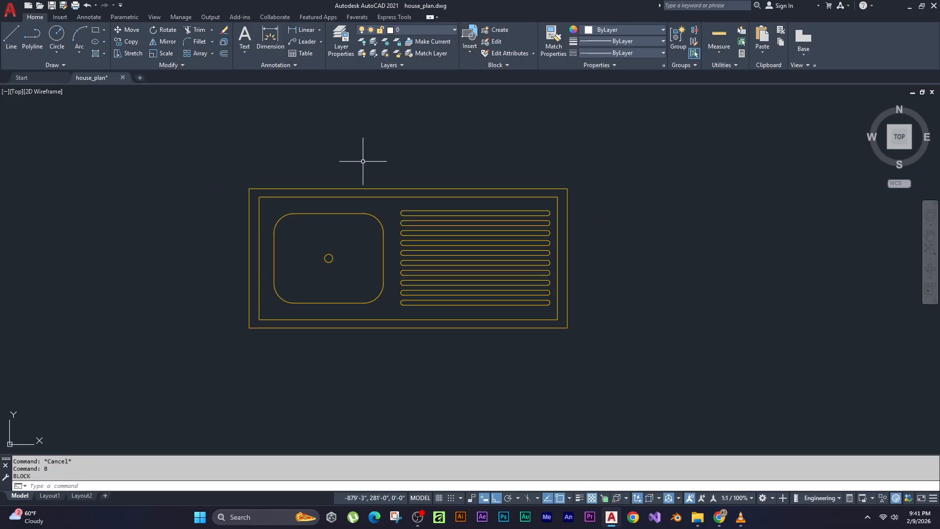
key("Escape")
type("b")
key("Return")
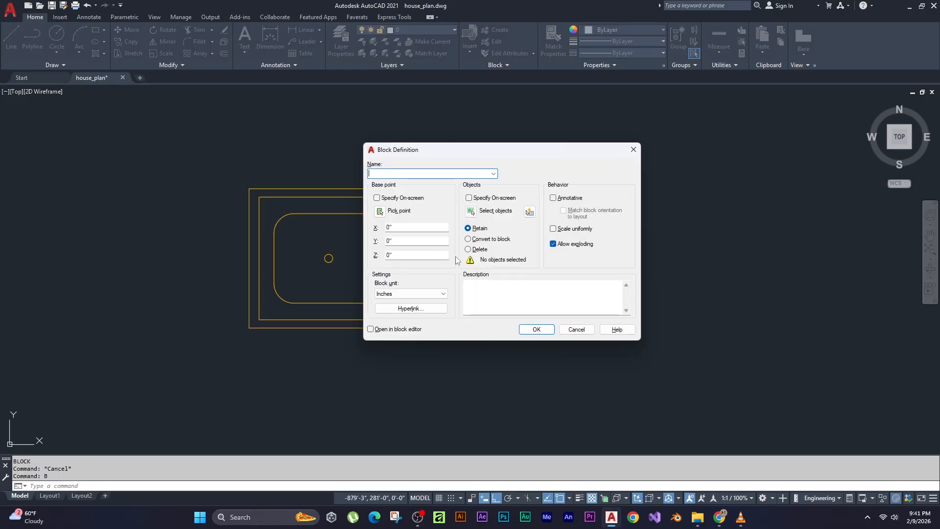
left_click(469, 250)
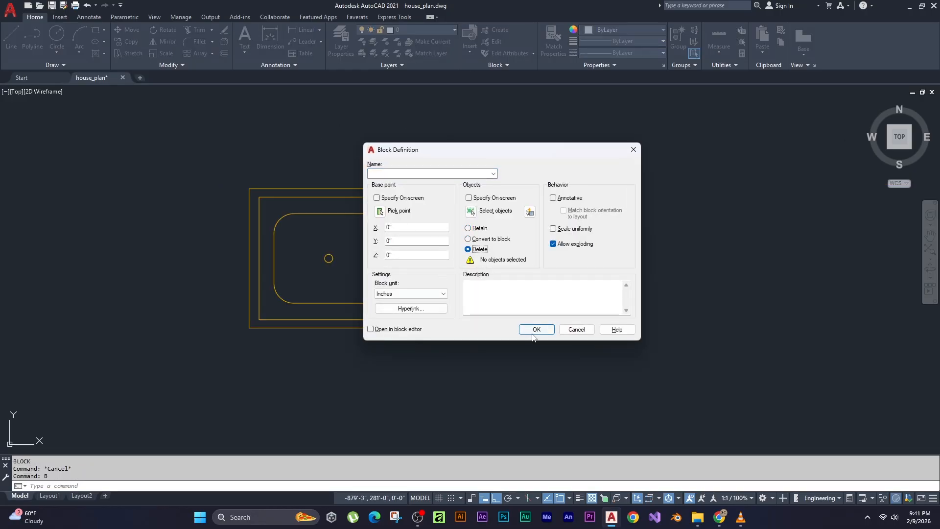
left_click_drag(542, 157, 696, 165)
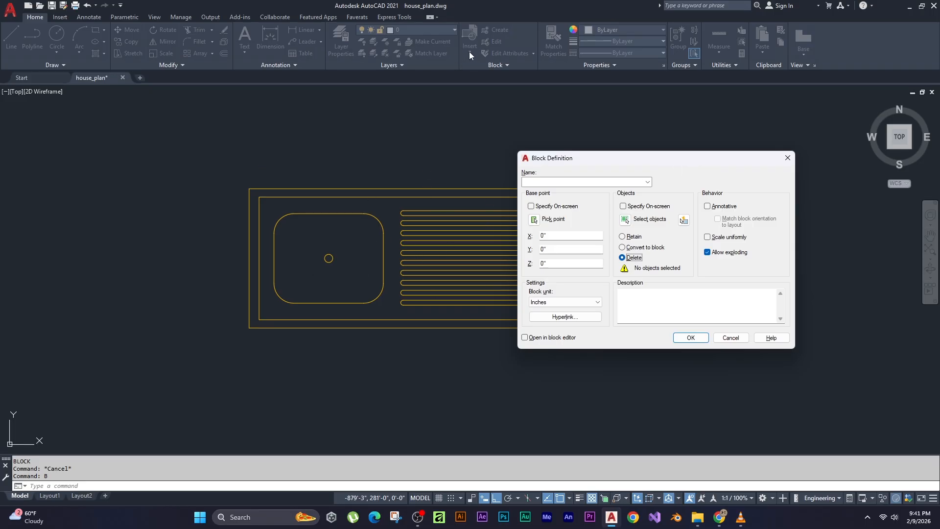
left_click(787, 158)
Undo the latest operations, back through the block command and the erase.
key("ctrl+z")
key("ctrl+z")
key("ctrl+z")
key("ctrl+z")
key("ctrl+z")
key("ctrl+z")
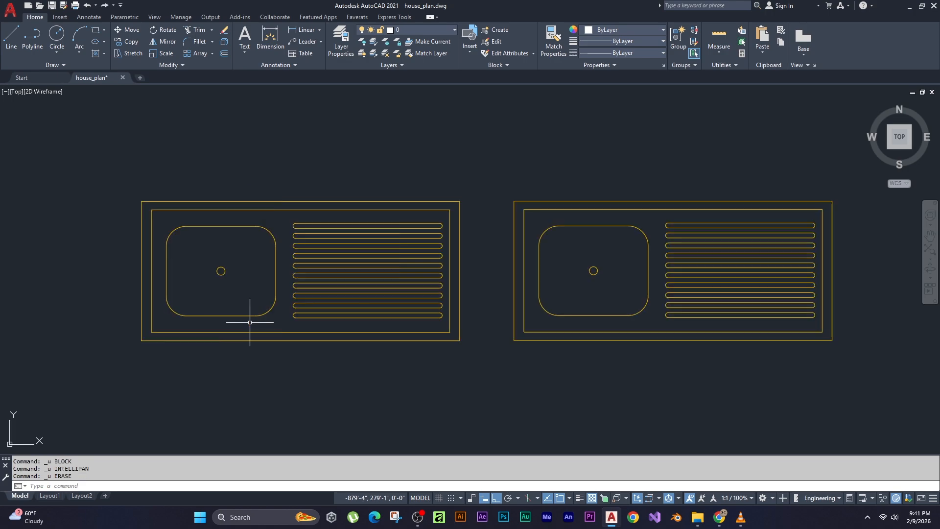
key("Escape")
key("Escape")
Start a block definition named Sink with its base point at the midpoint of the outer rectangle's top edge.
scroll(365, 163, "down", 2)
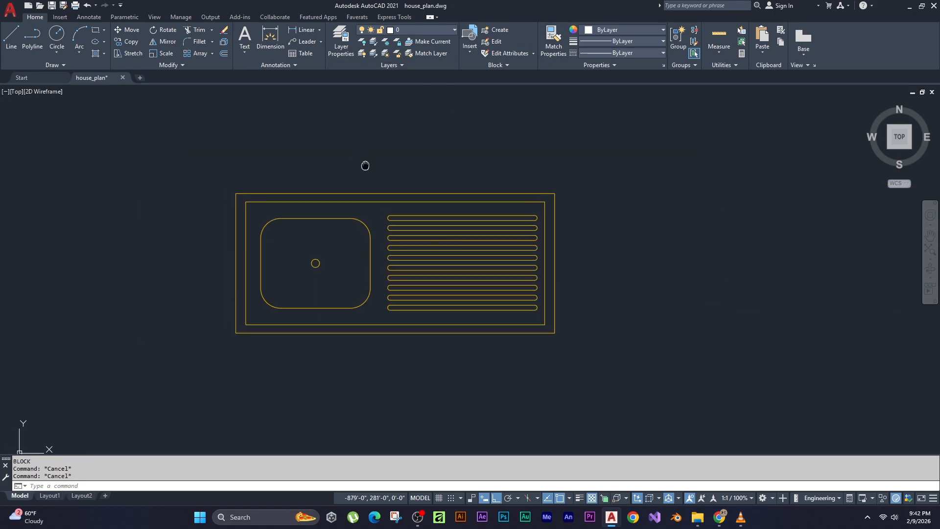
middle_click_drag(366, 164, 375, 174)
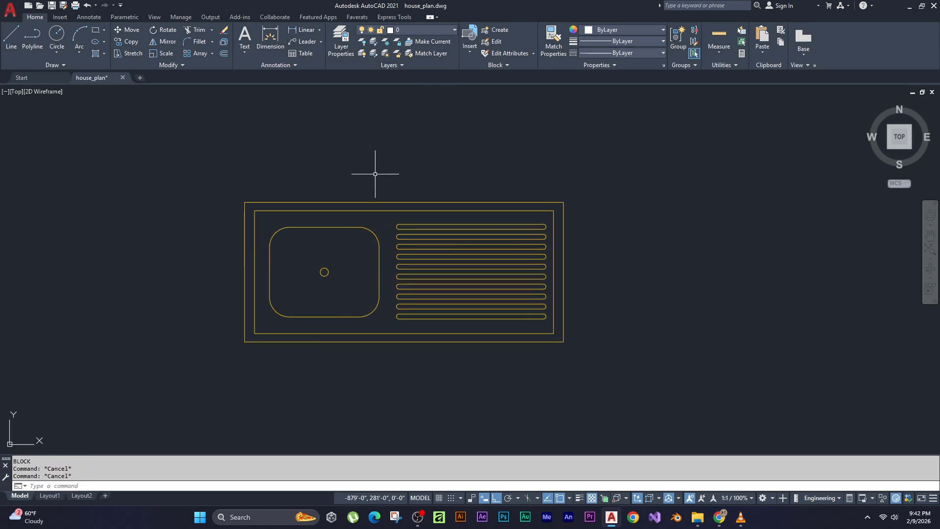
key("Escape")
type("b")
key("Return")
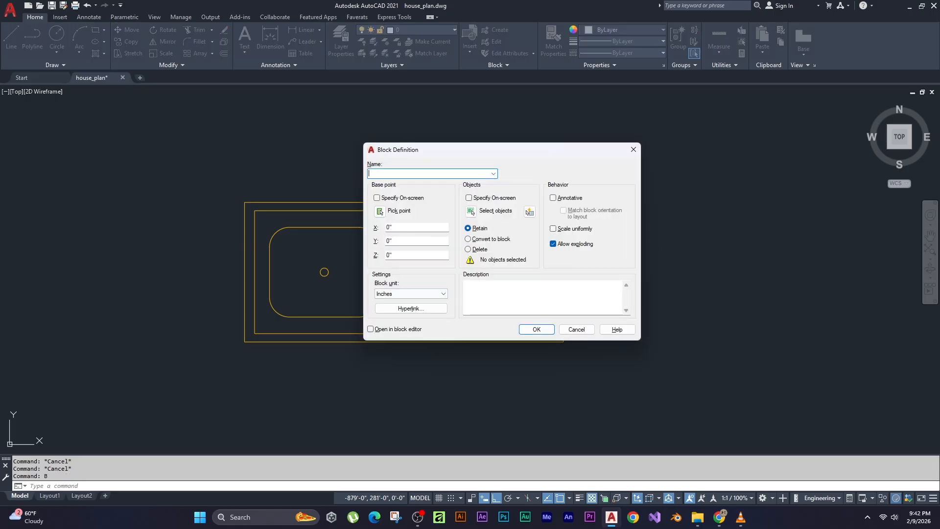
type("Sink")
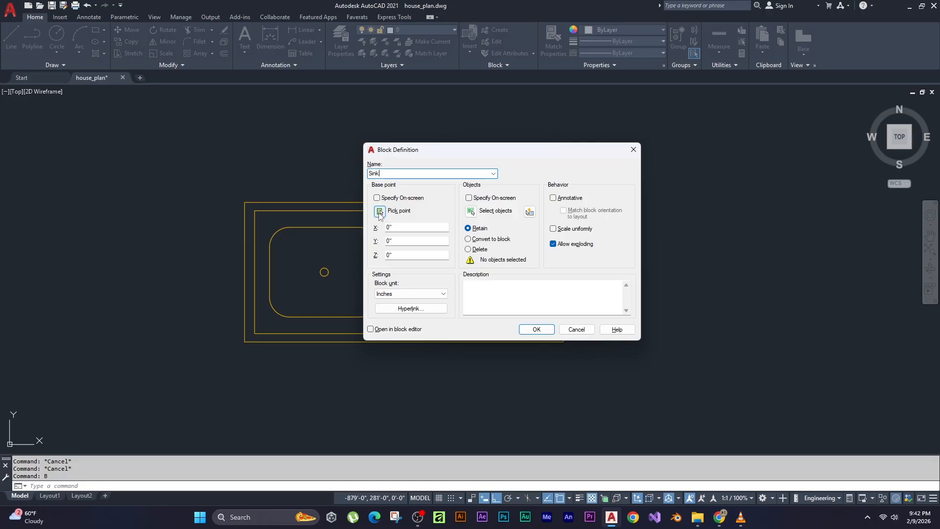
left_click(380, 214)
left_click(392, 195)
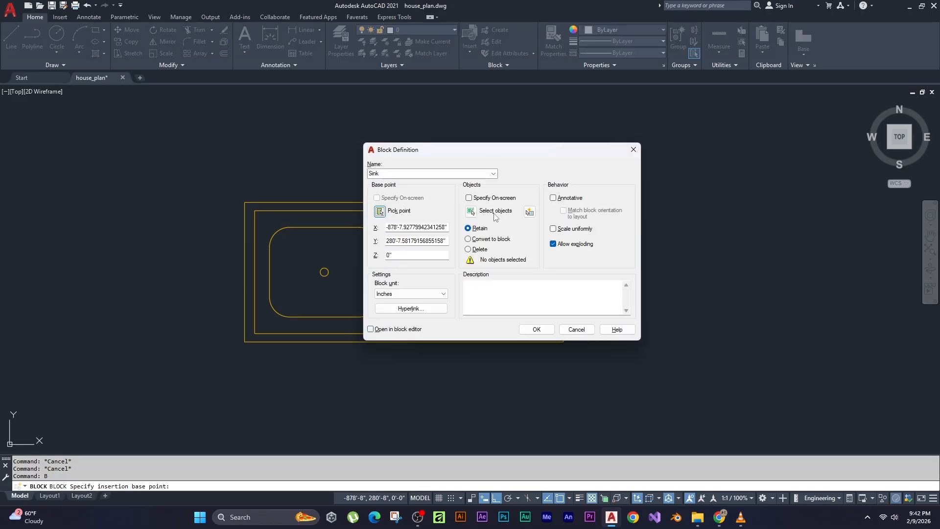
Add all of the sink linework to the Sink block definition and choose Delete for the original objects.
left_click(496, 216)
left_click(203, 168)
left_click(619, 385)
key("Return")
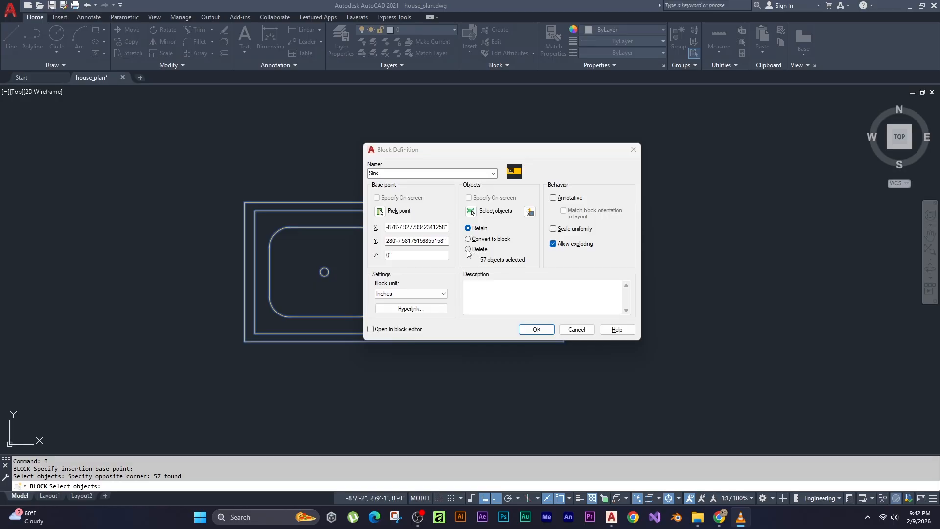
left_click(469, 250)
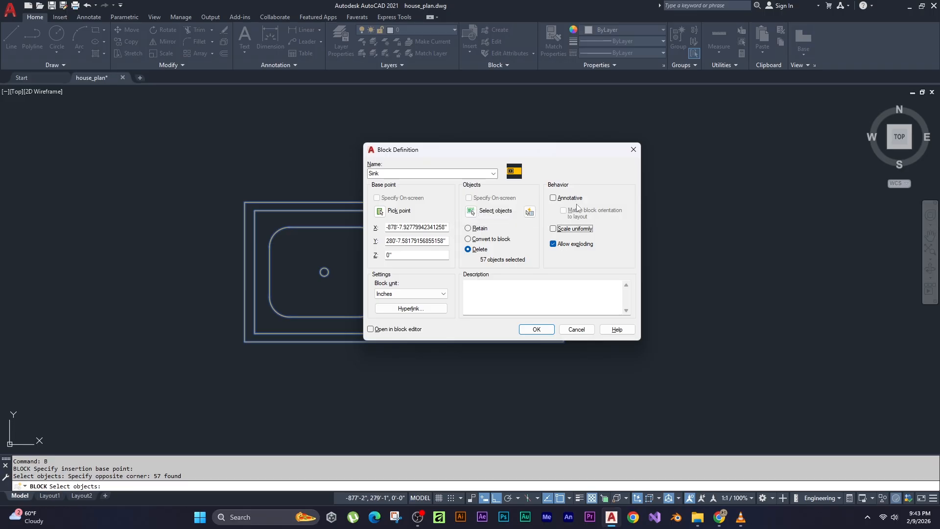
Turn on uniform scaling for the Sink block and turn it off again.
left_click_drag(512, 153, 503, 156)
left_click(554, 232)
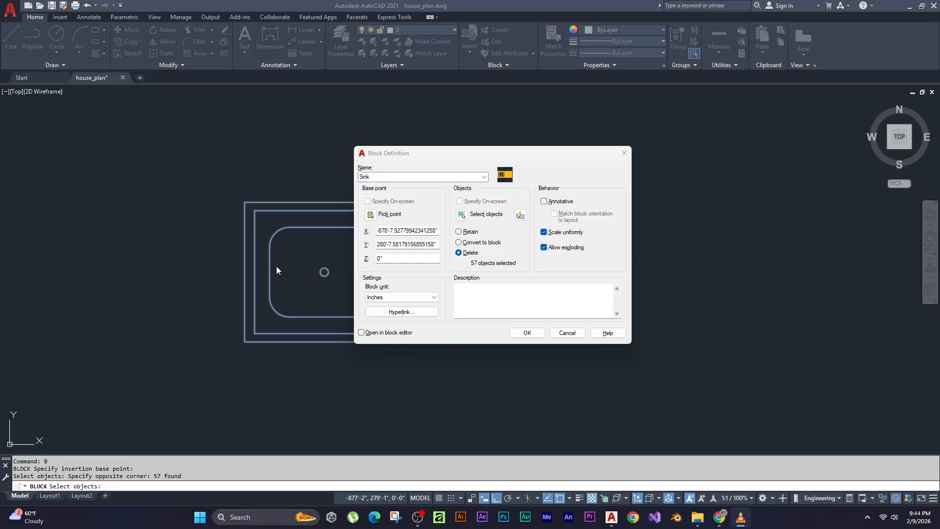
key("alt+Tab")
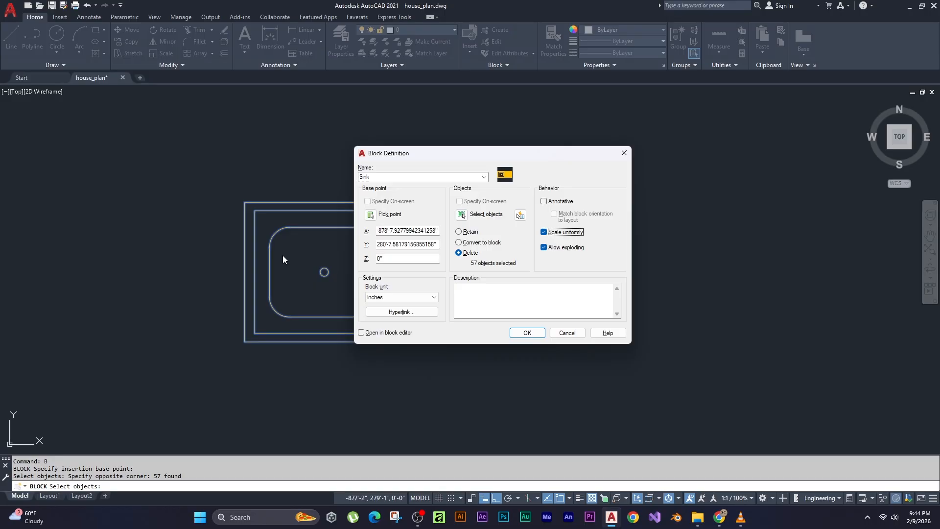
key("alt+Tab")
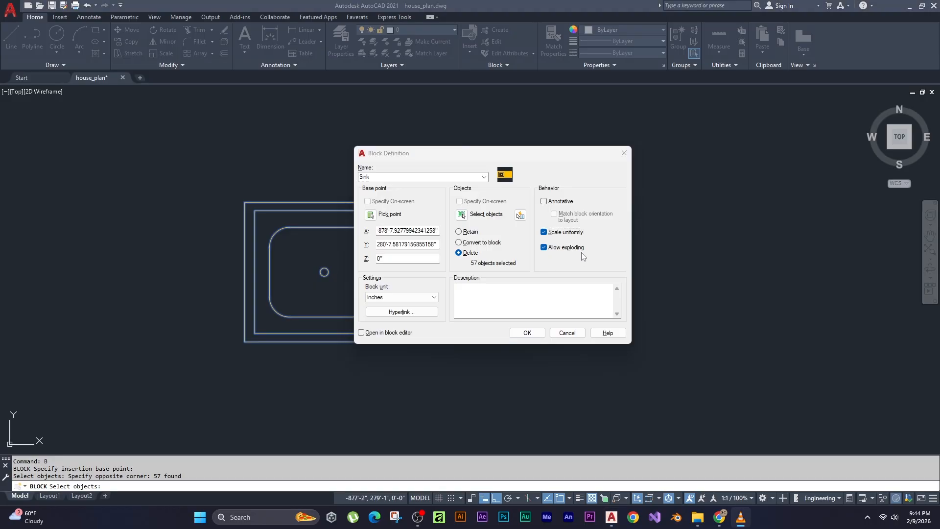
left_click(543, 232)
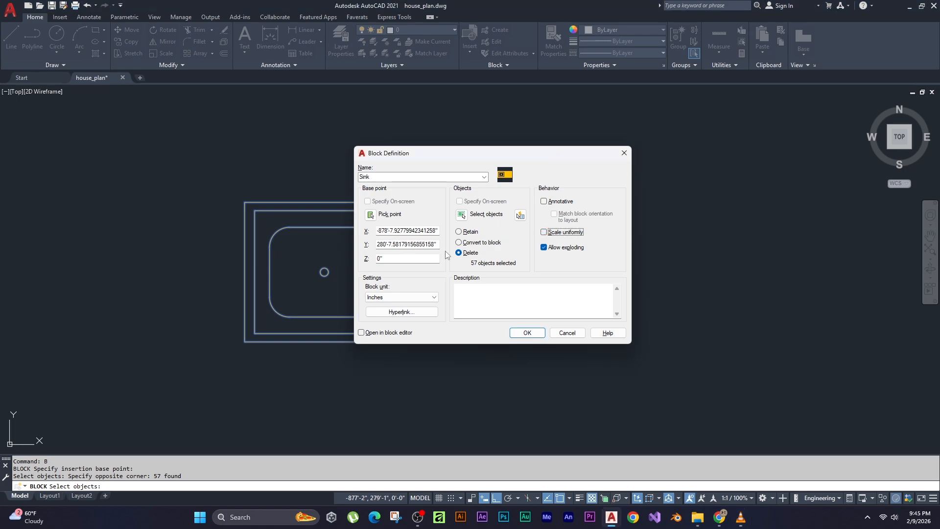
Try Millimeters as the block unit, set it back to Inches, and create the Sink block.
left_click_drag(443, 158, 616, 175)
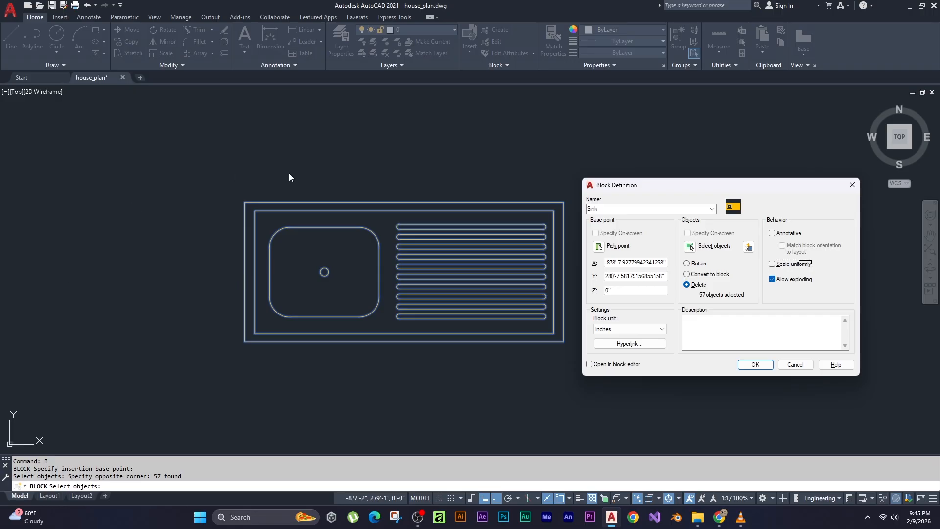
left_click_drag(718, 186, 519, 131)
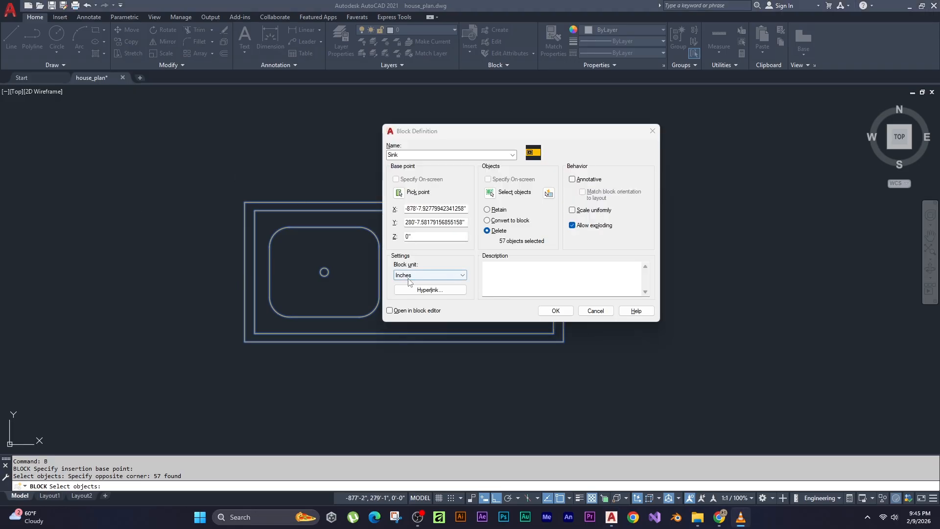
left_click(455, 276)
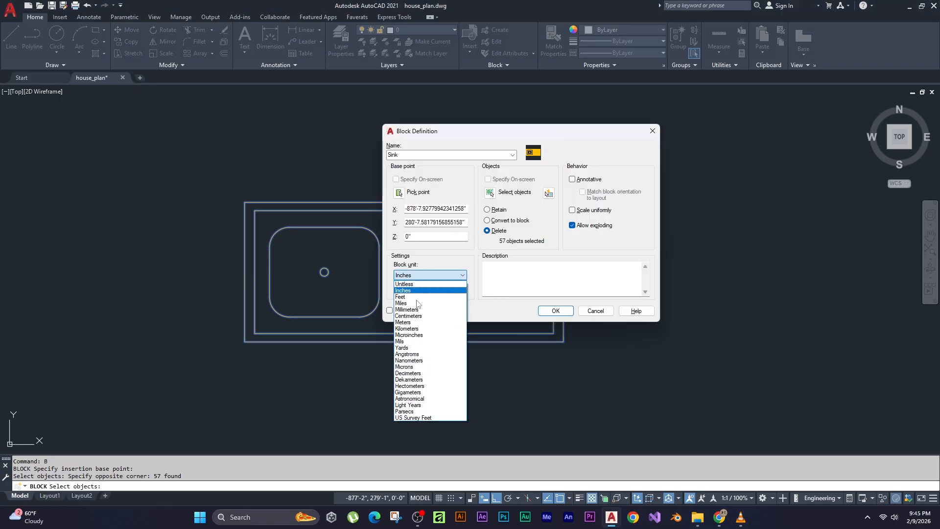
left_click(407, 310)
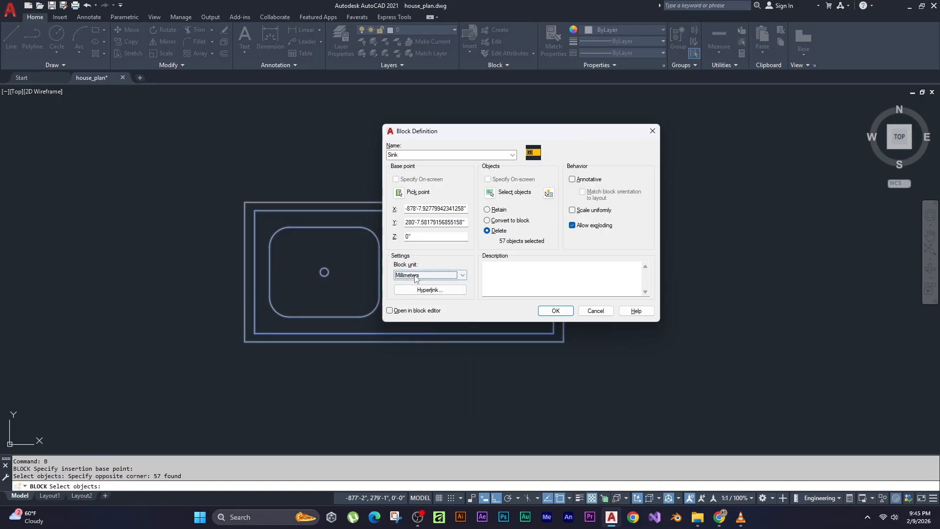
left_click(412, 276)
left_click(408, 292)
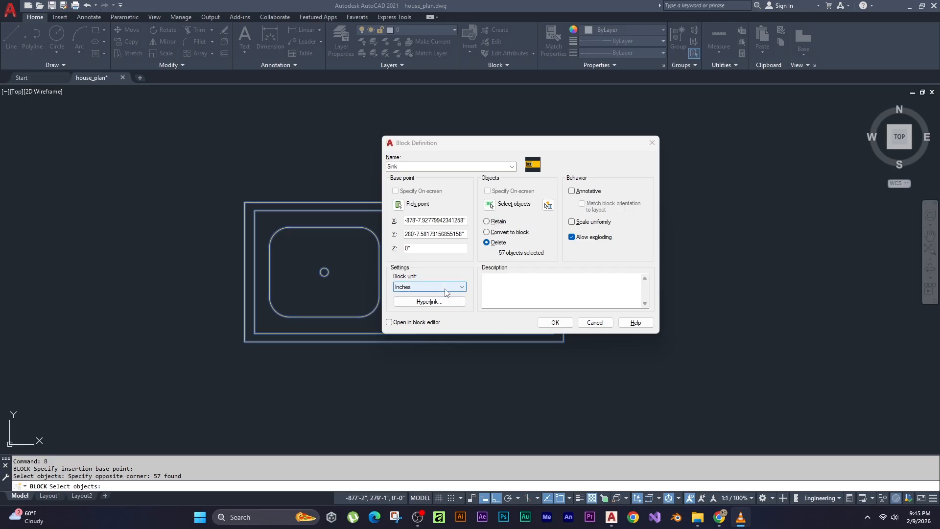
left_click(555, 323)
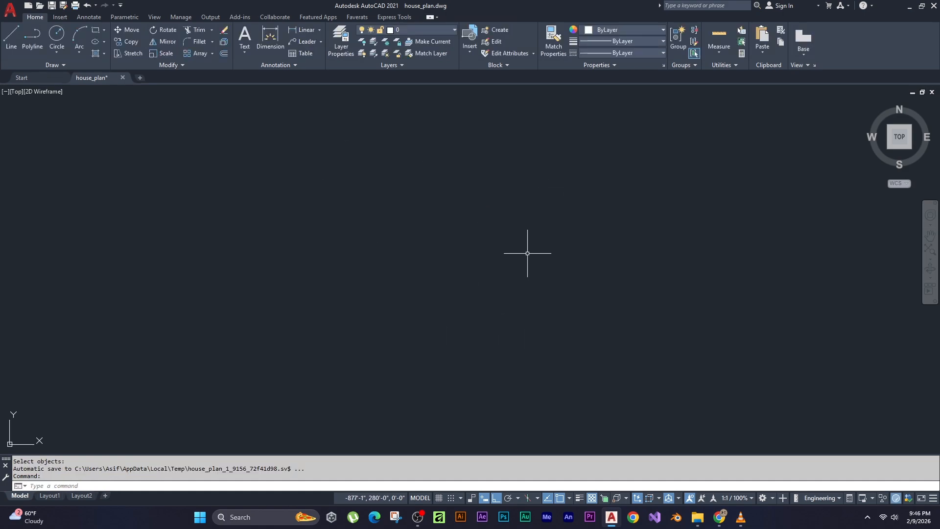
Insert the Sink block from the drawing's block gallery and place it in the empty drawing area.
left_click(472, 54)
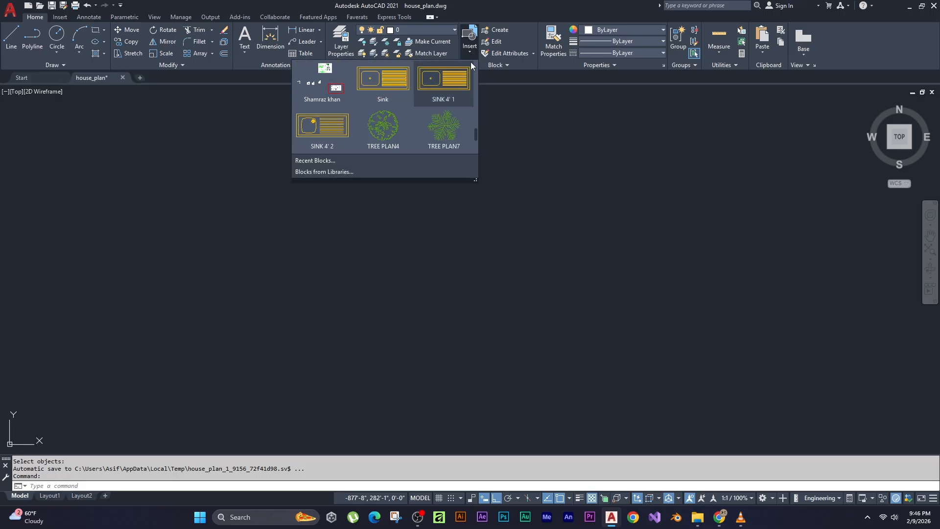
left_click(389, 93)
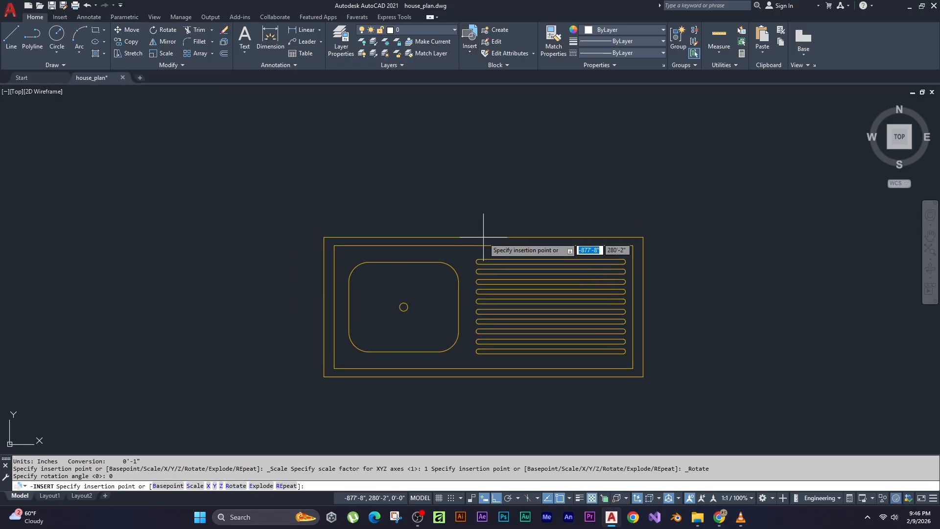
left_click(461, 202)
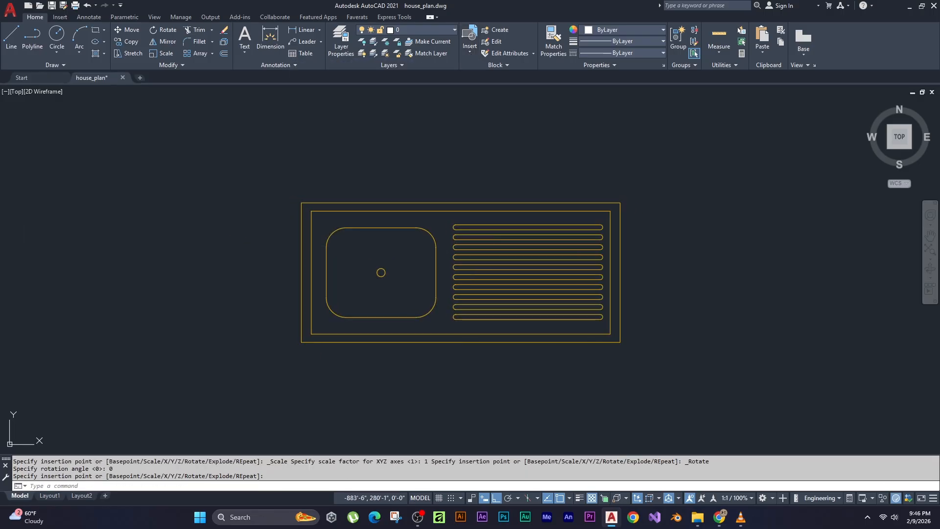
Explode the inserted Sink block into its separate objects.
left_click(431, 163)
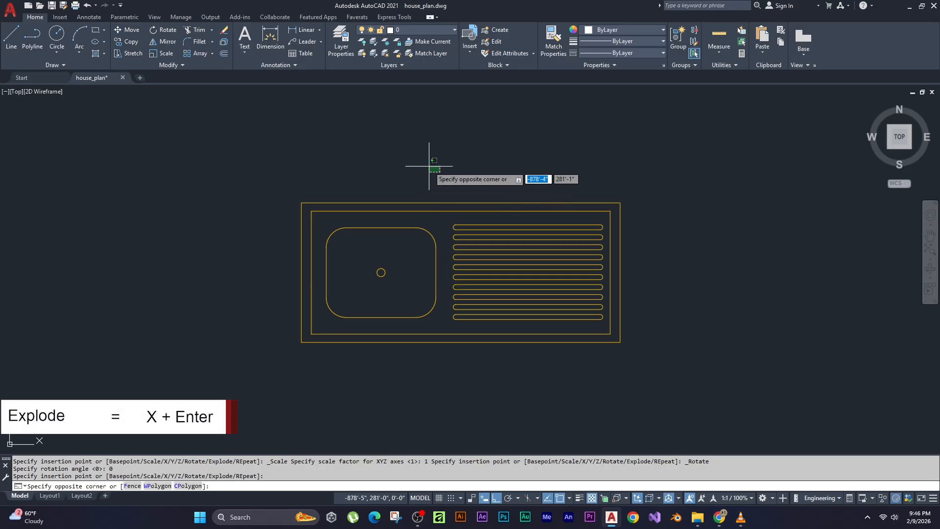
left_click(367, 231)
type("X")
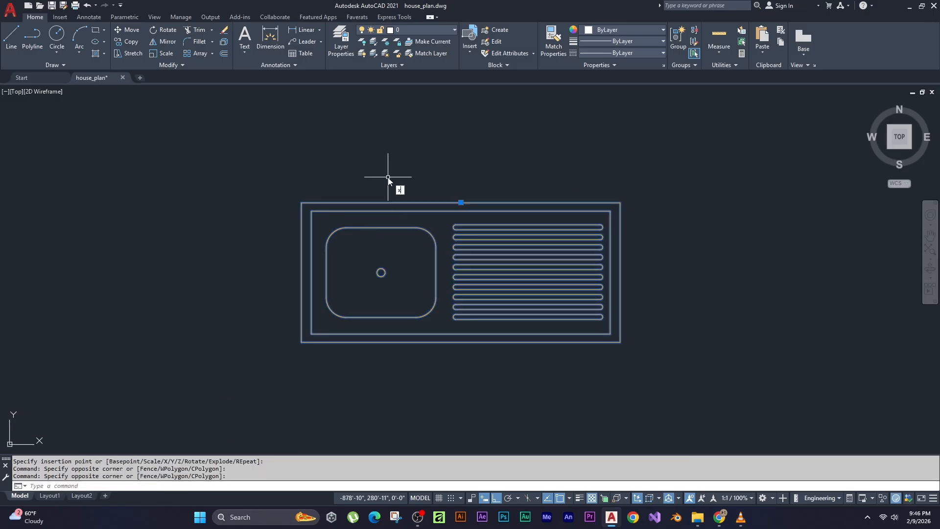
key("Return")
Select the exploded sink's individual pieces to check that they are separate, clear the selection and undo the explode.
left_click(364, 165)
left_click(272, 237)
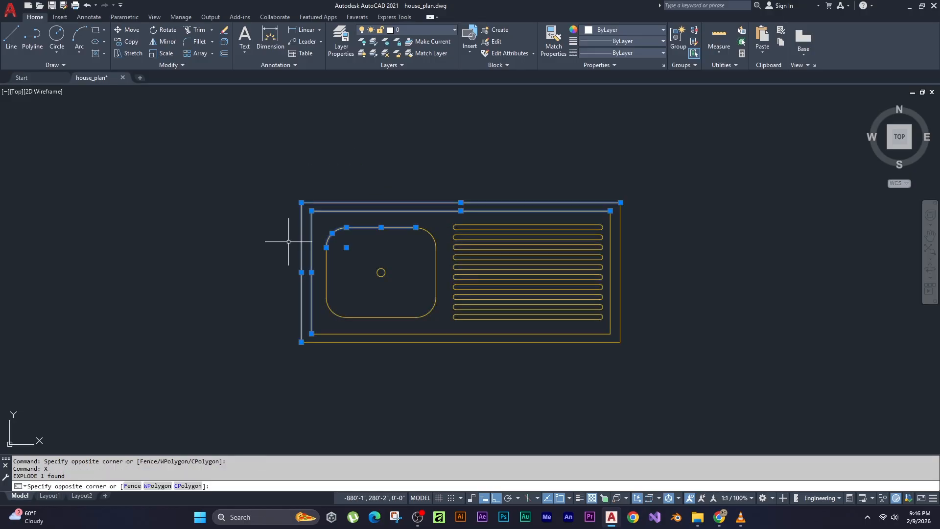
left_click(571, 140)
left_click(444, 292)
left_click(625, 352)
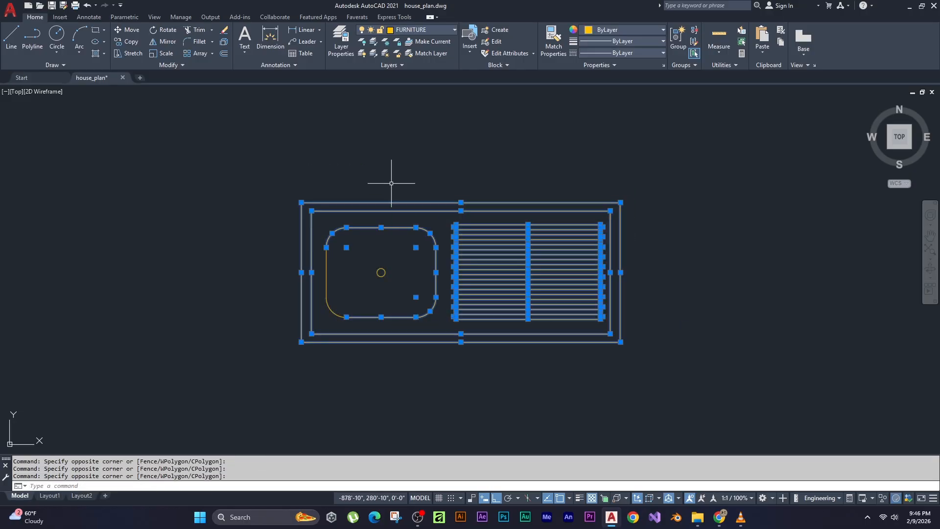
left_click(368, 138)
left_click(240, 374)
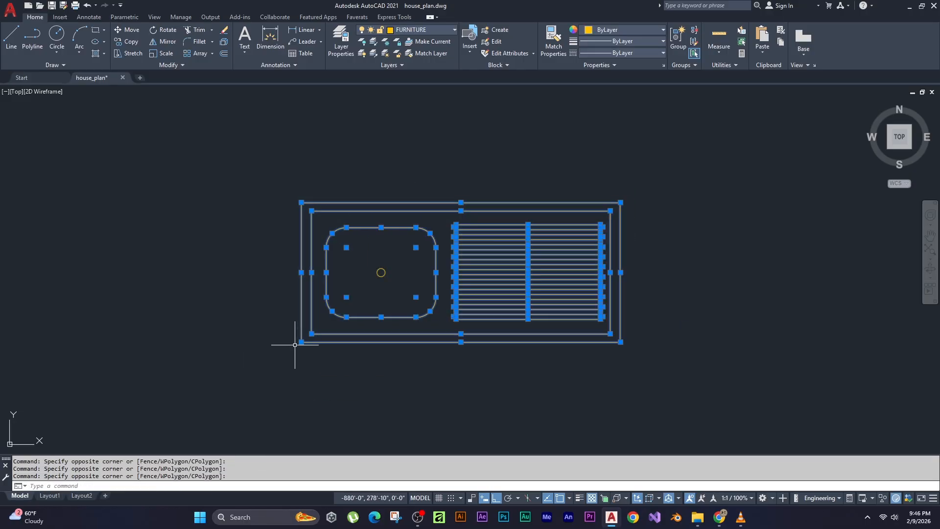
key("Escape")
key("ctrl+z")
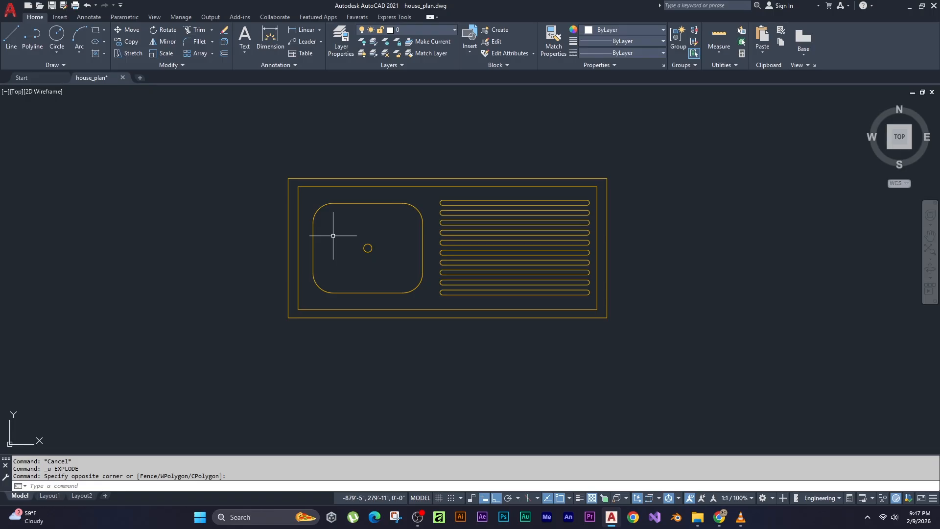